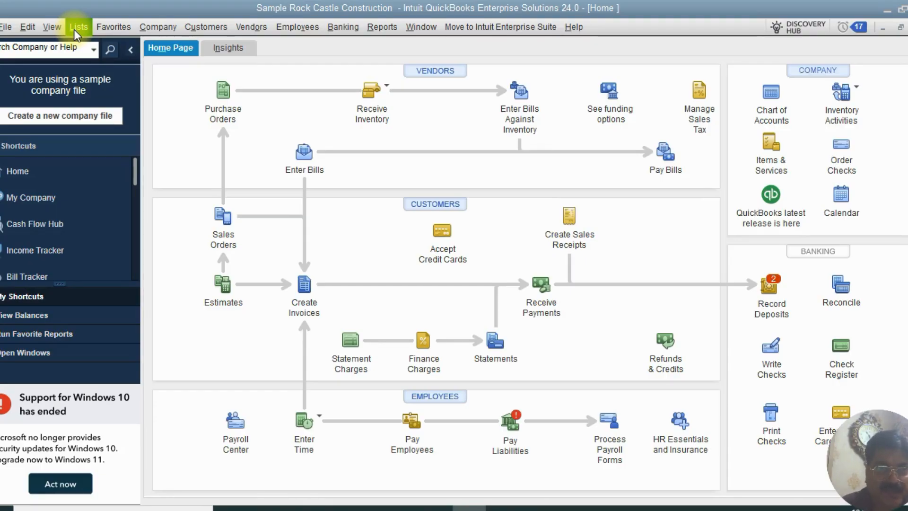
Open the sample company's Chart of Accounts.
click(75, 29)
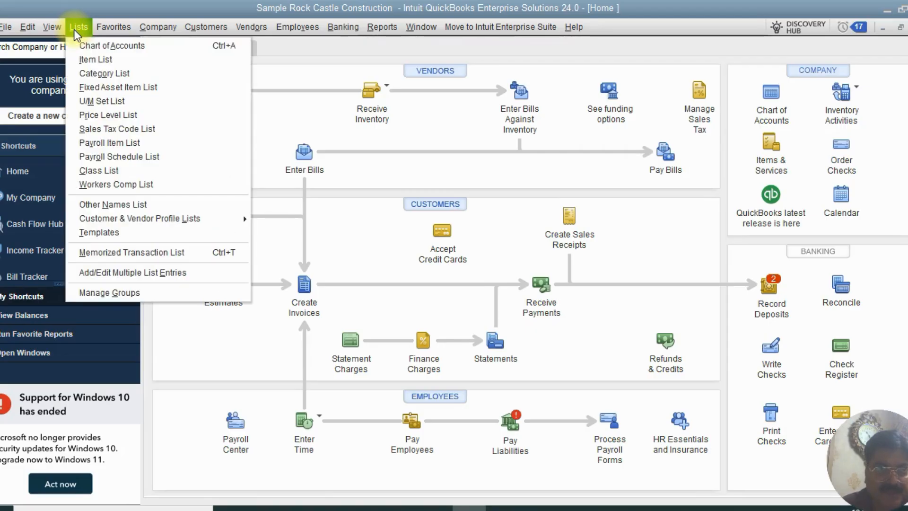
click(97, 46)
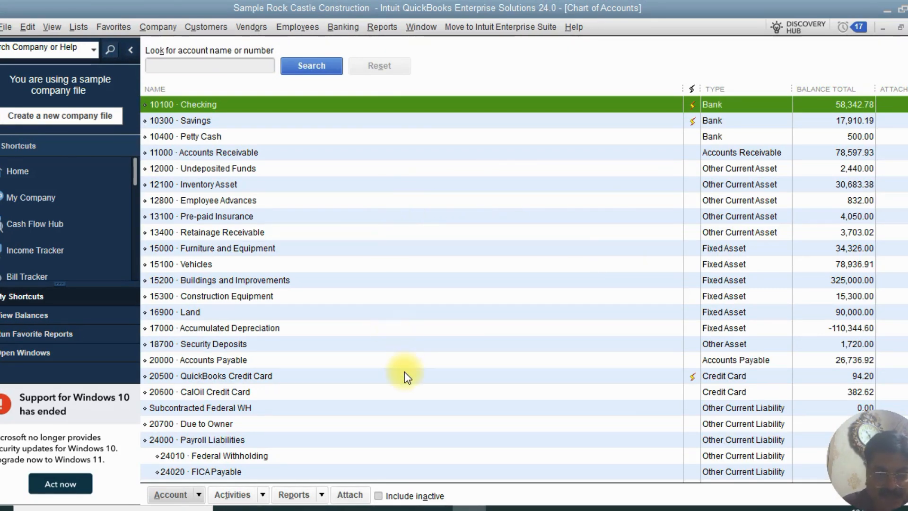
scroll(405, 371, down, 1)
scroll(405, 371, down, 3)
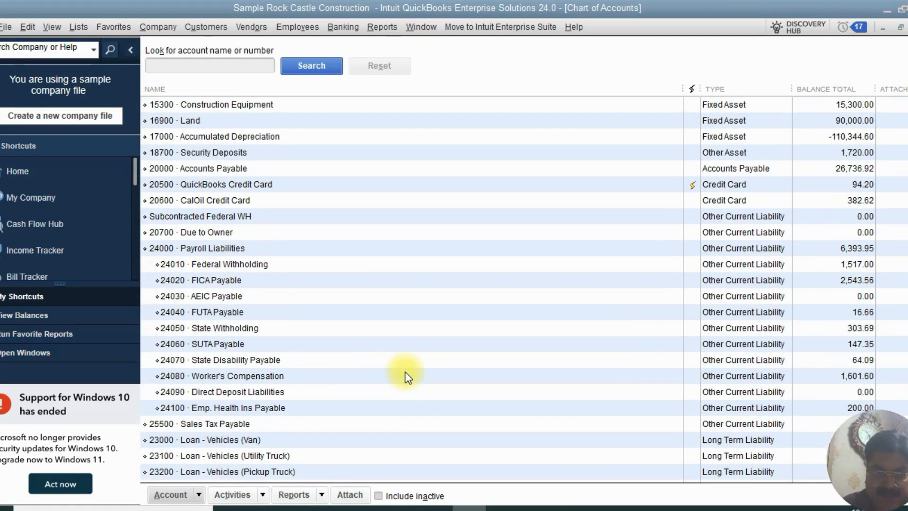
scroll(405, 371, down, 7)
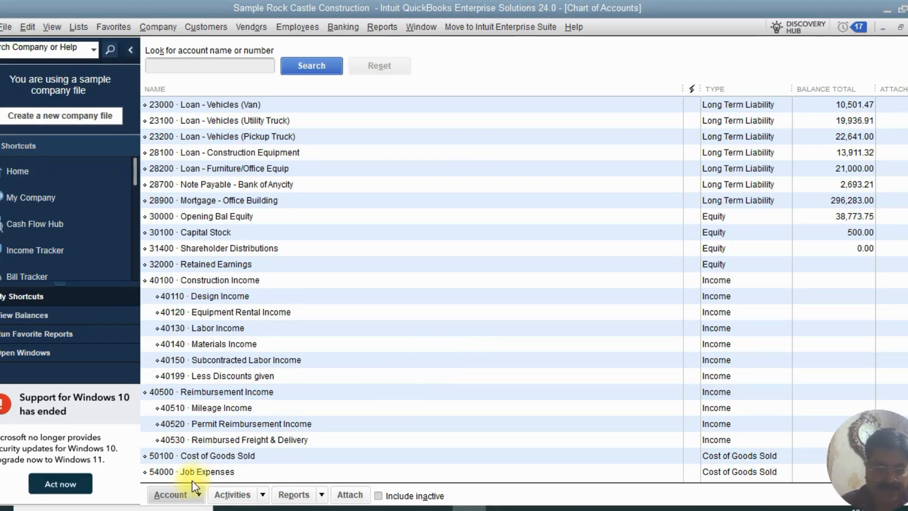
Start a new account in the Chart of Accounts with Credit Card as its account type.
click(199, 496)
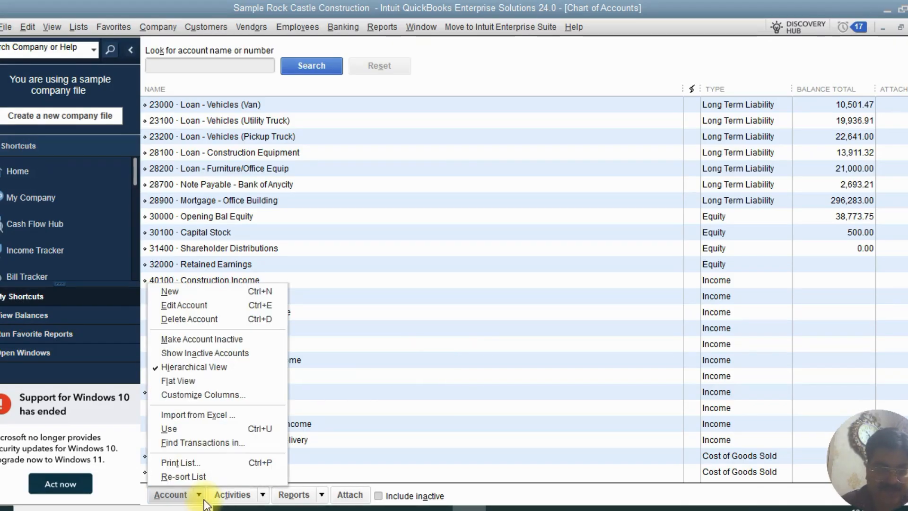
click(215, 292)
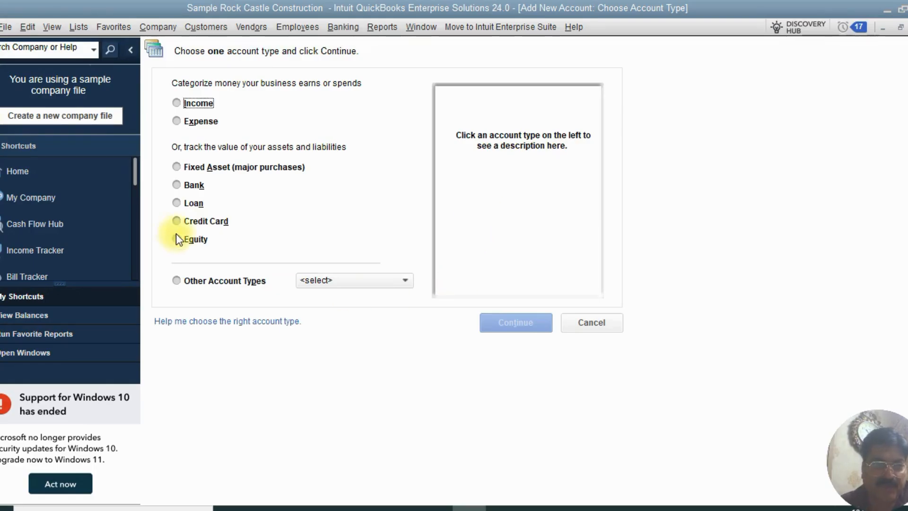
click(178, 221)
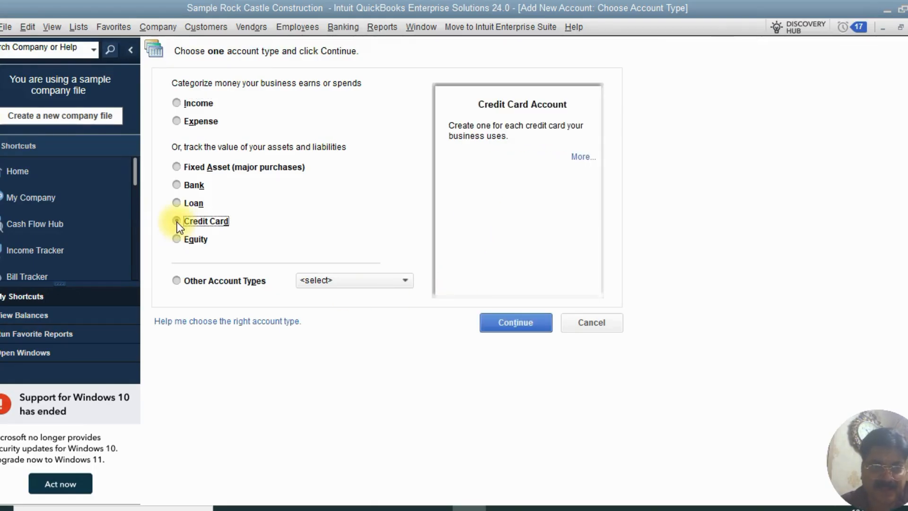
click(519, 319)
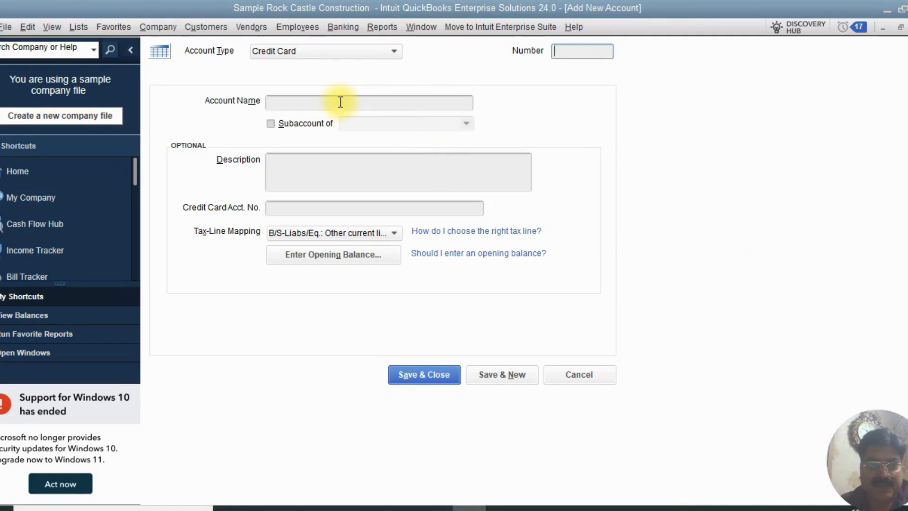
Enter "American Express 1234" as the name of the new credit card account.
click(340, 102)
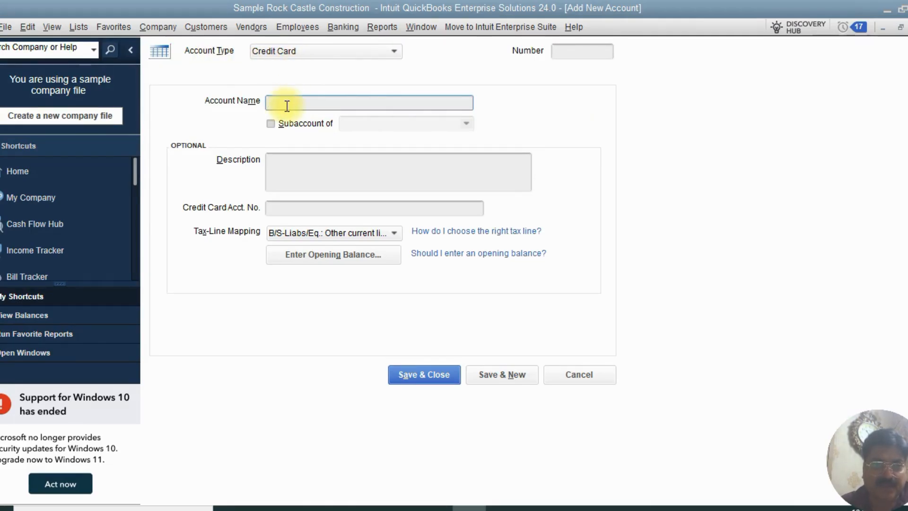
text(Am)
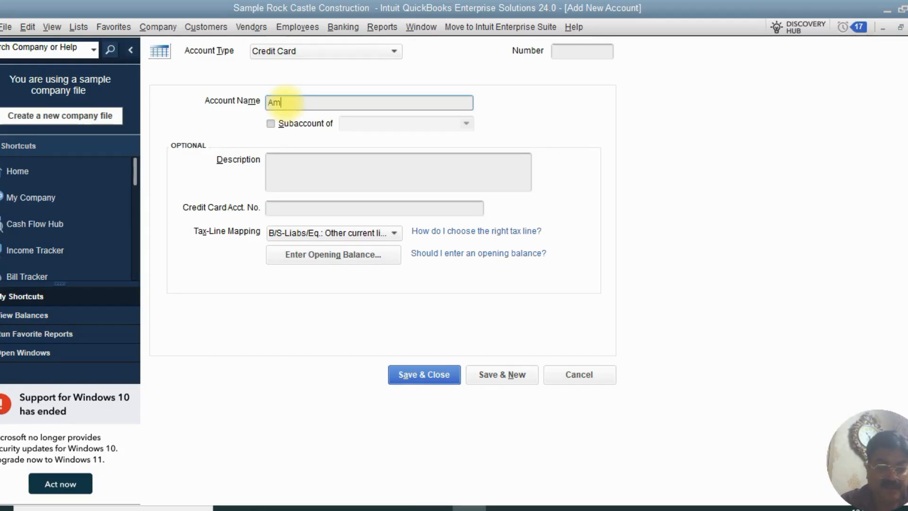
text(erican)
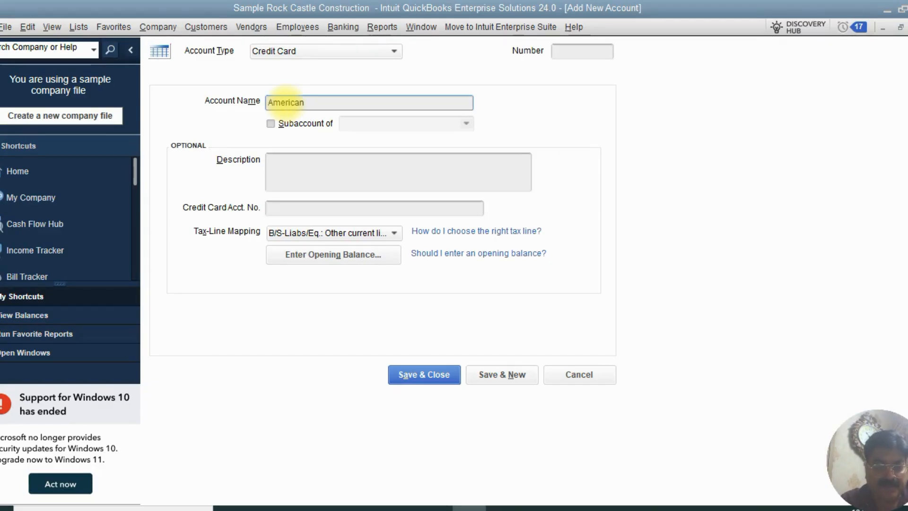
text( Expres)
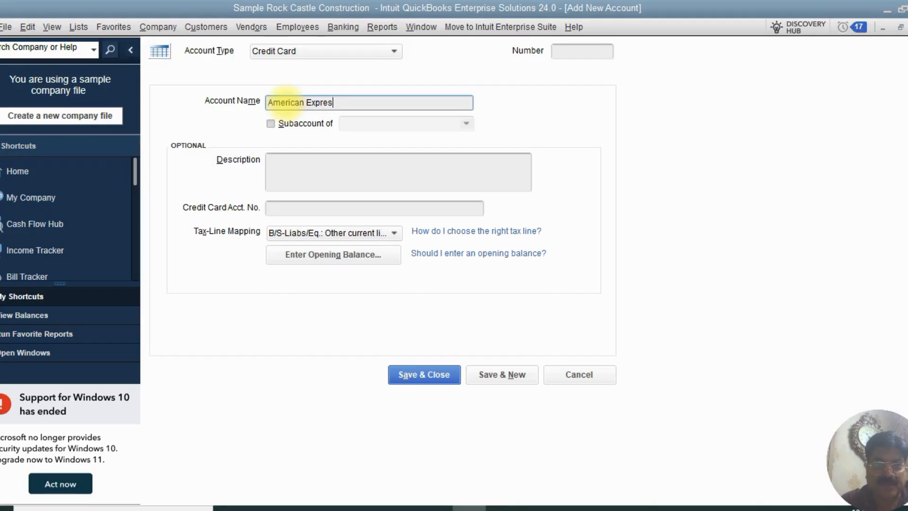
text(s)
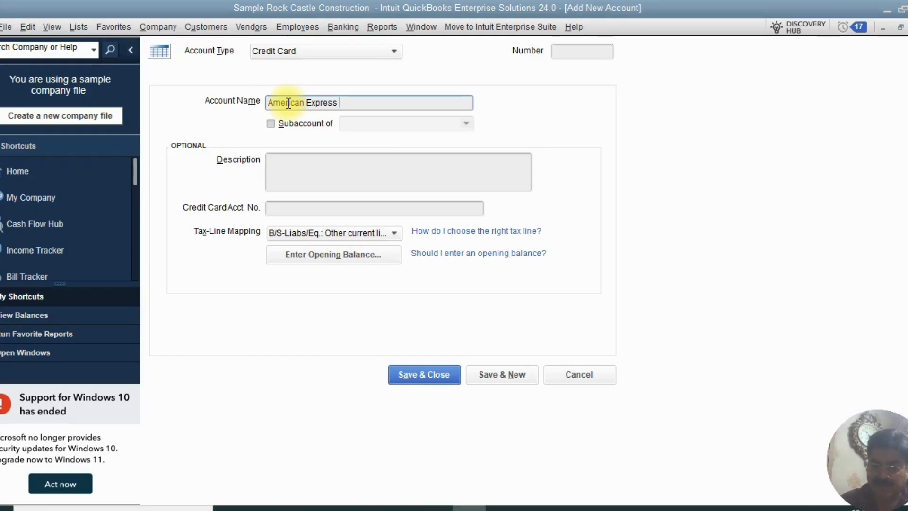
text(1234)
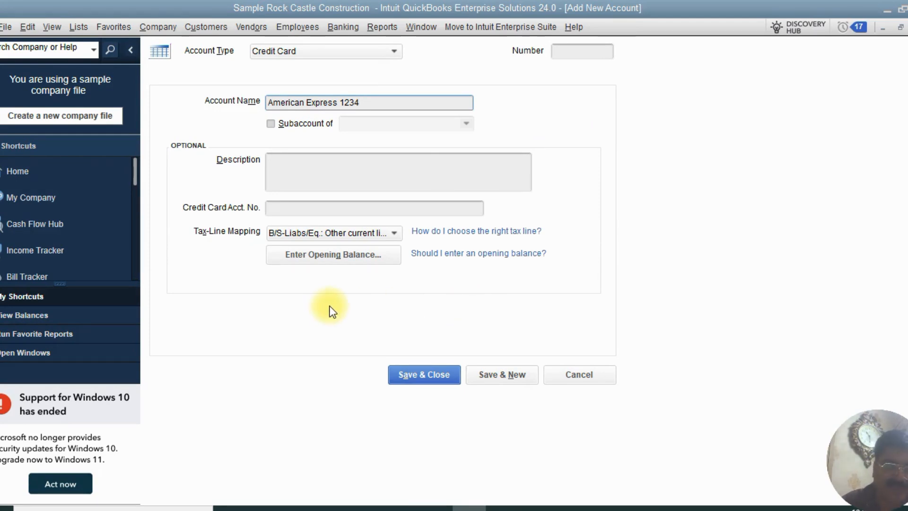
Fill in the account description as "American Express corporate card", reusing the "American Express" text from the account name.
click(314, 166)
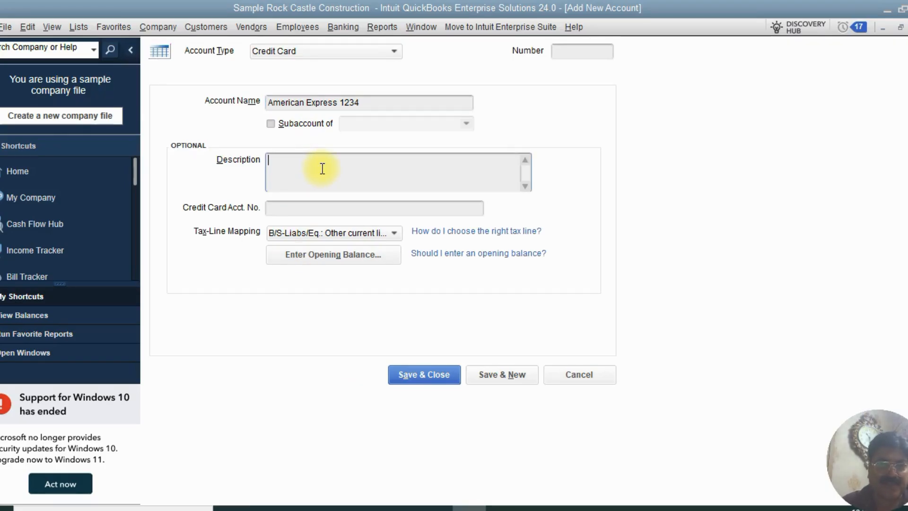
click(337, 103)
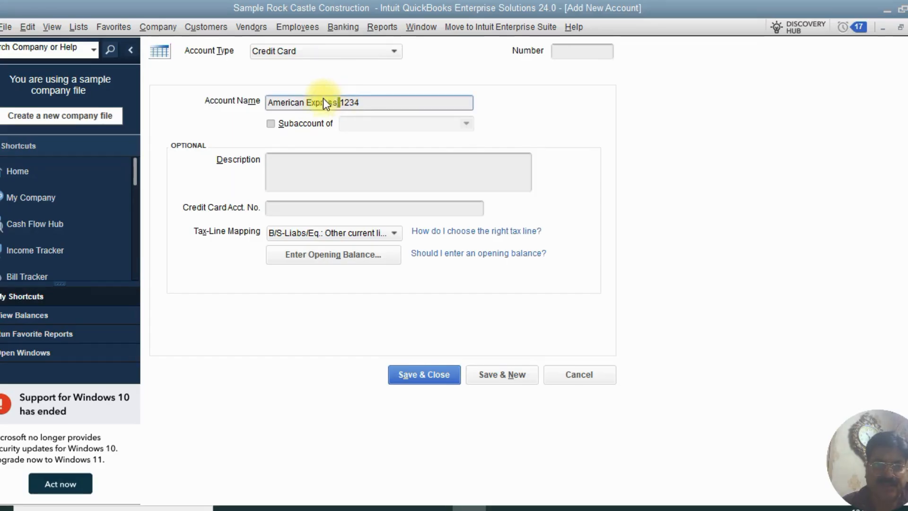
key(shift+Home)
key(ctrl+c)
click(324, 167)
key(ctrl+v)
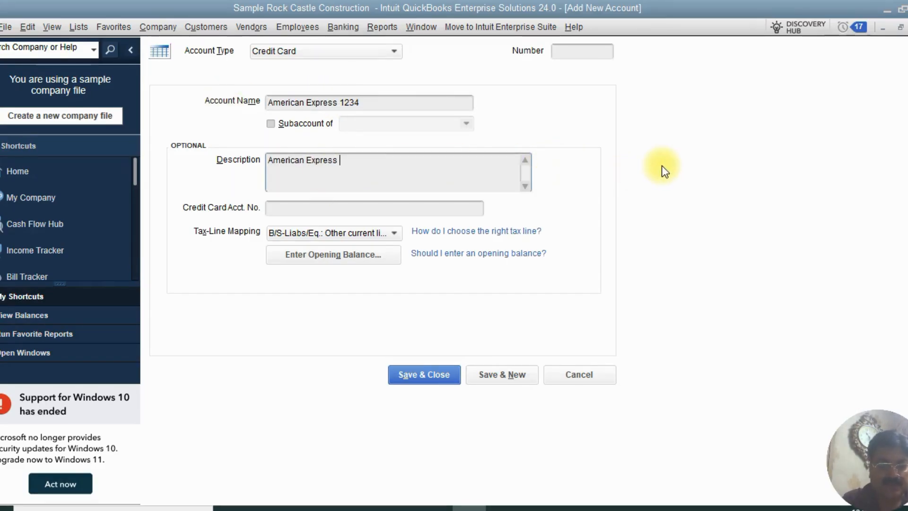
text(corpo)
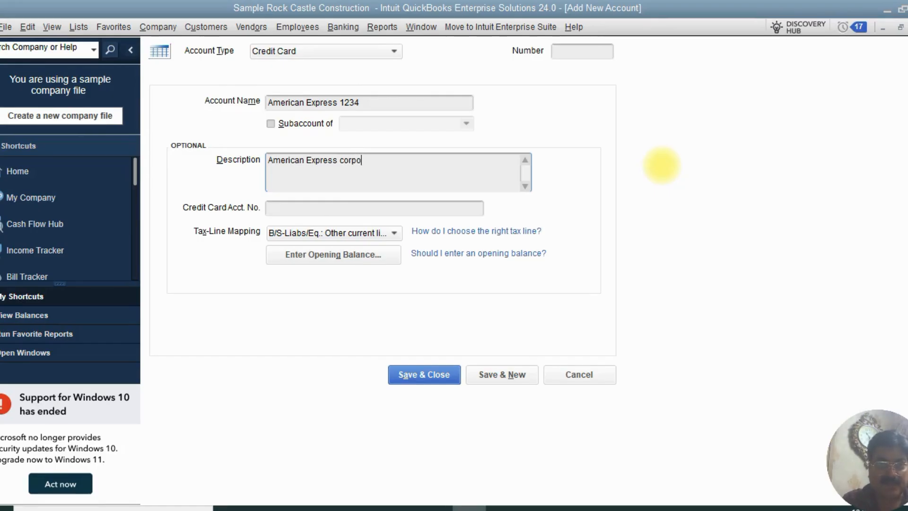
text(rate card)
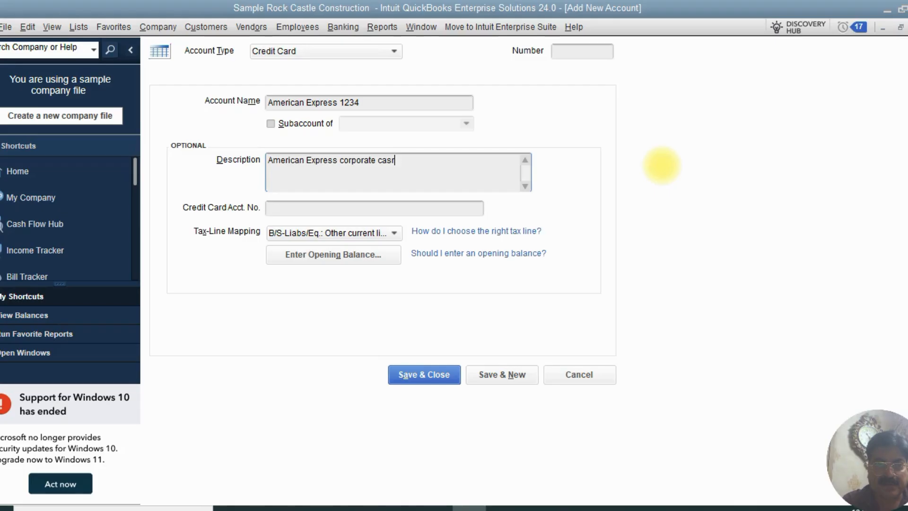
key(BackSpace)
key(BackSpace)
text(rd)
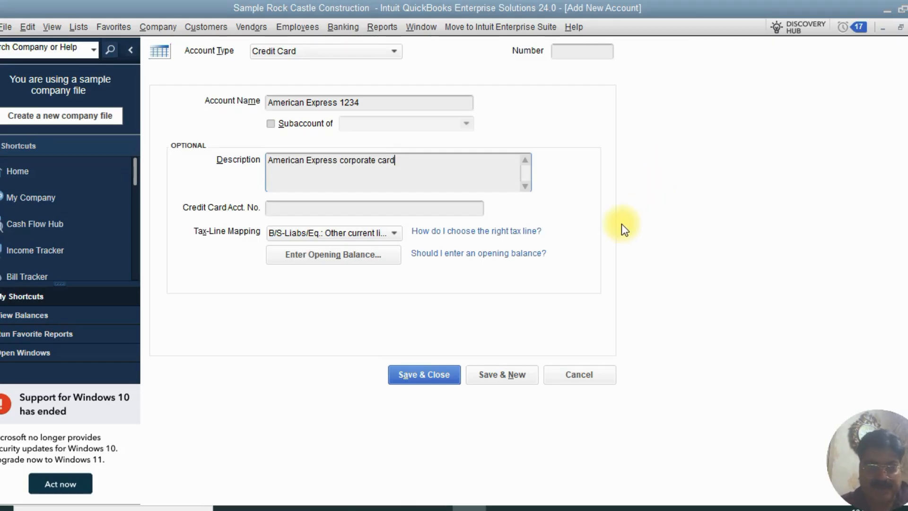
Save the new account with the card account number left blank, and decline the bank feed setup.
click(294, 210)
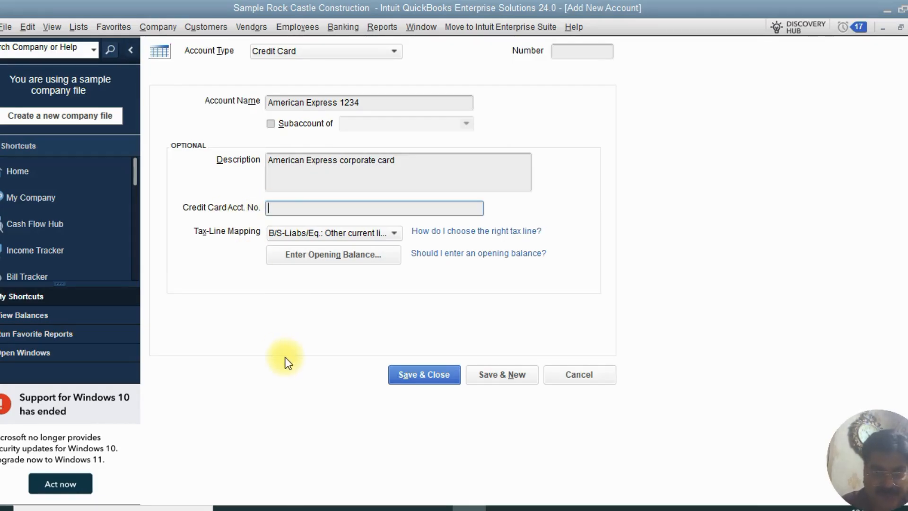
click(414, 376)
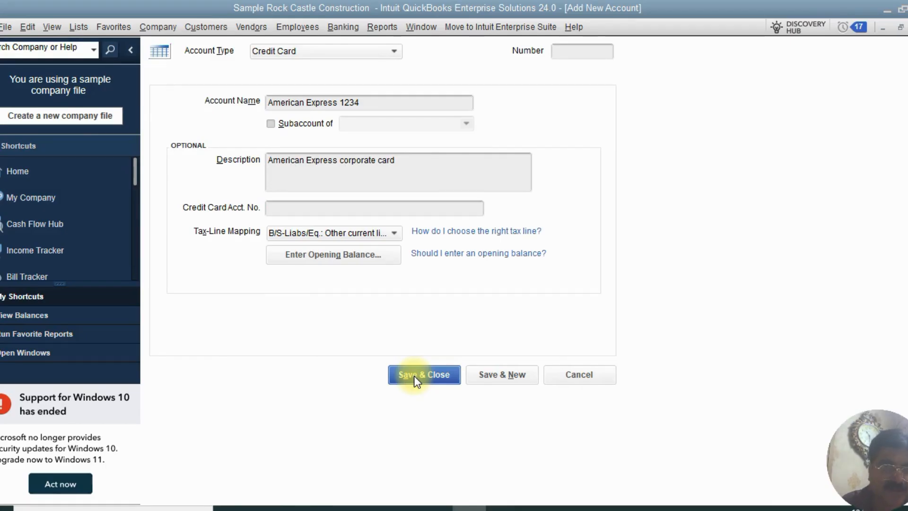
click(413, 376)
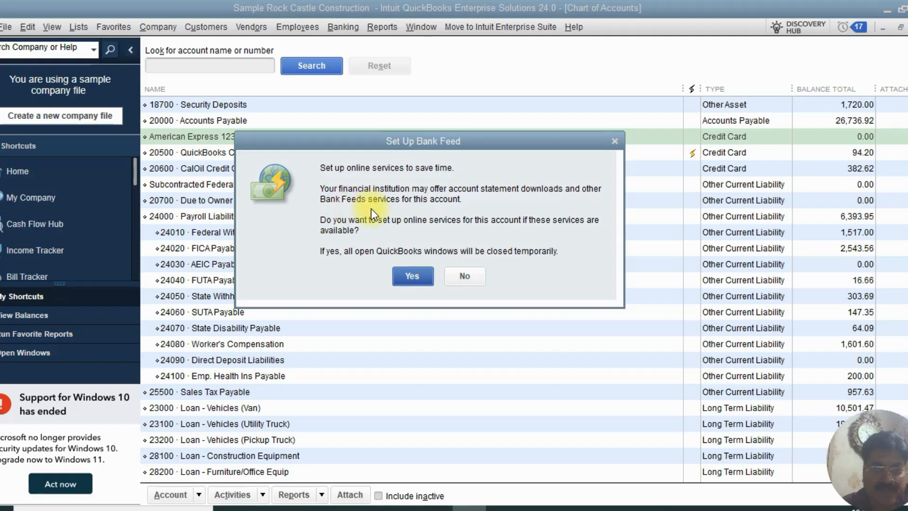
click(410, 276)
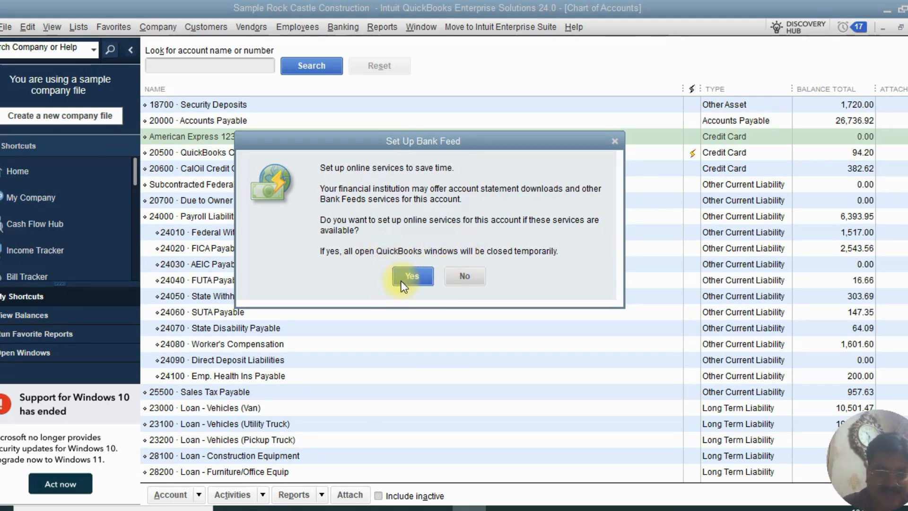
click(464, 279)
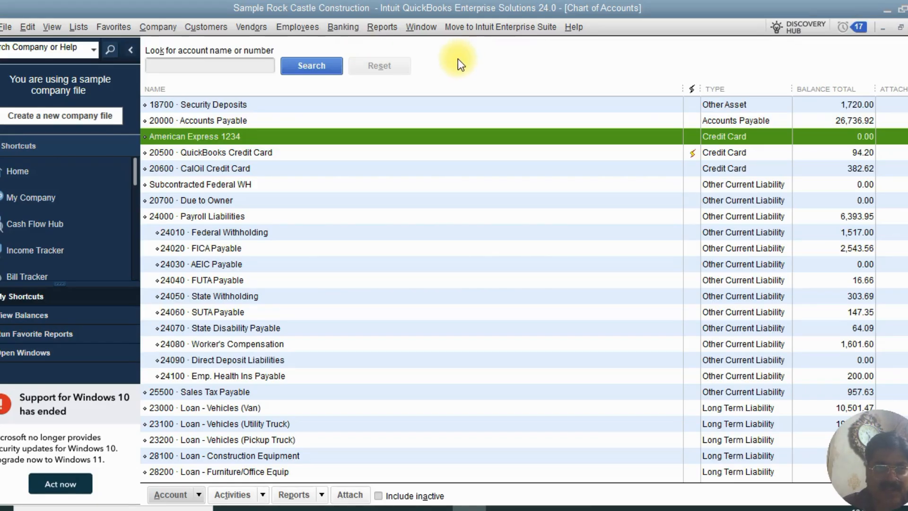
Open the Enter Credit Card Charges form and choose American Express 1234 as the credit card.
click(343, 27)
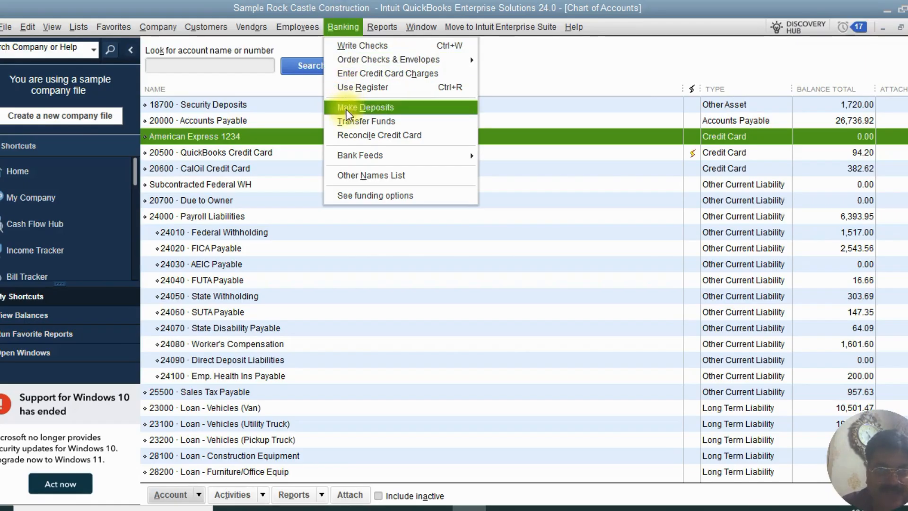
click(360, 75)
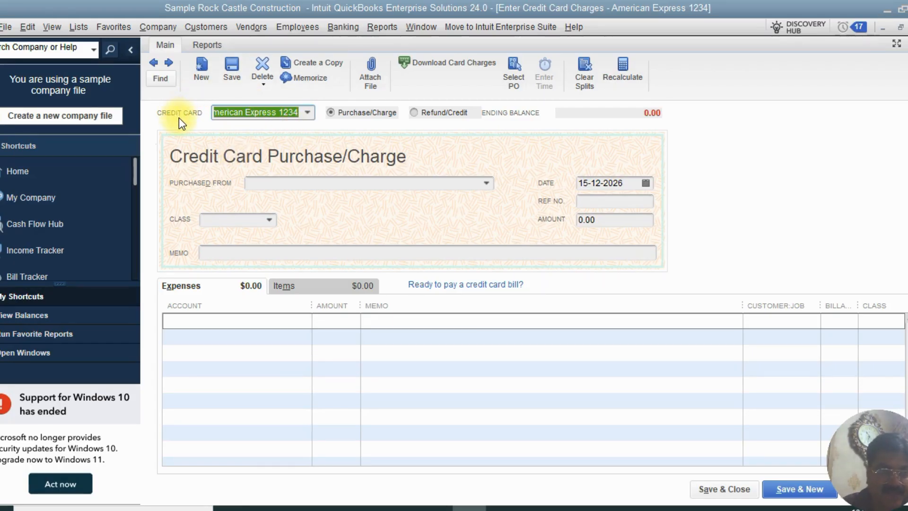
click(307, 113)
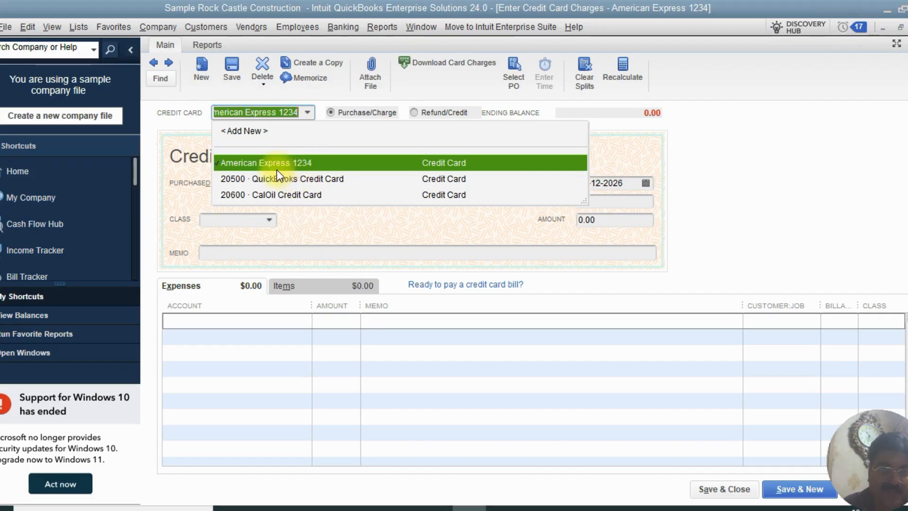
click(248, 168)
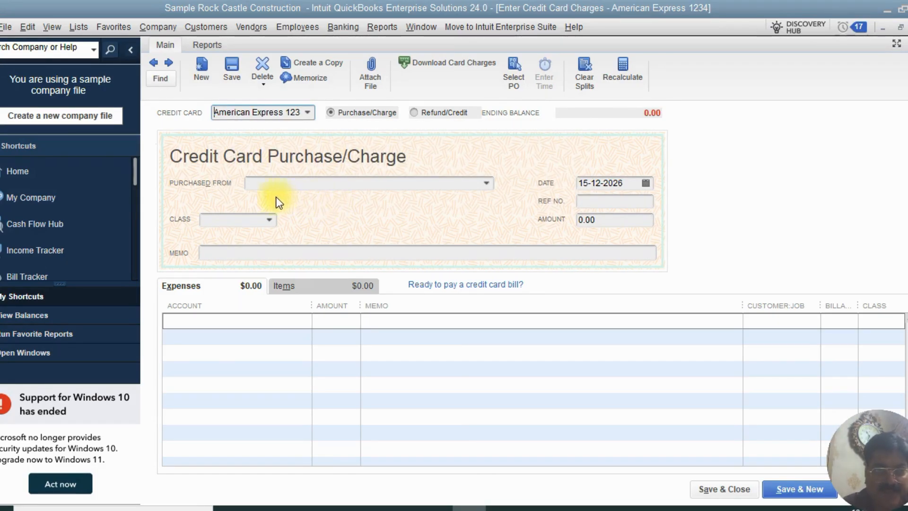
Set Thomas Kitchen & Bath as the vendor the credit card purchase was made from.
click(486, 184)
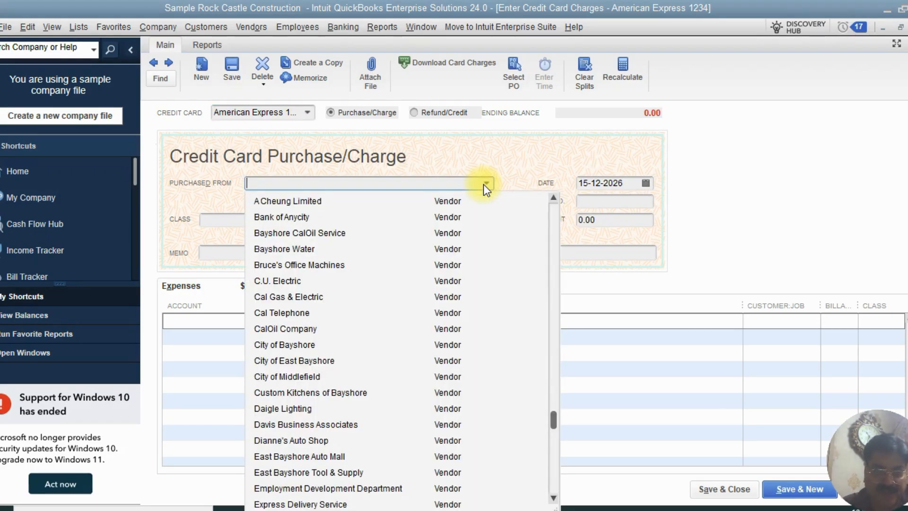
scroll(410, 364, down, 3)
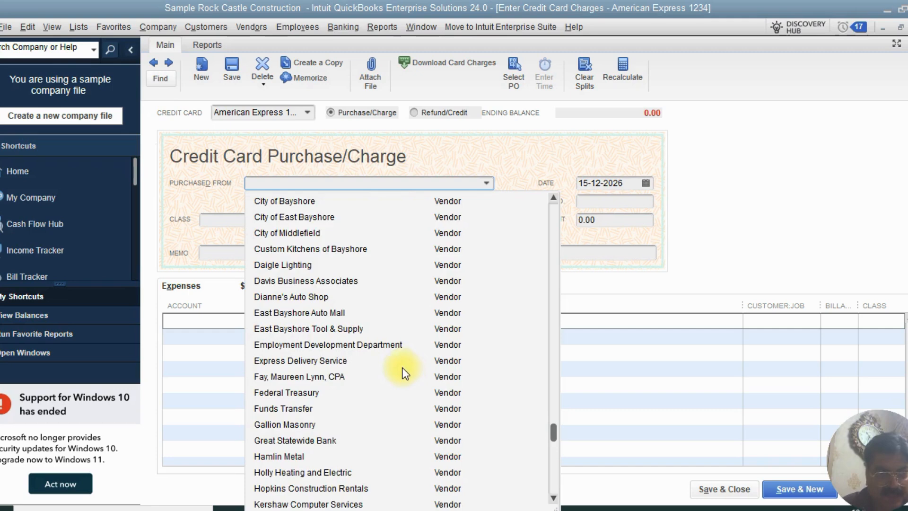
scroll(404, 372, down, 3)
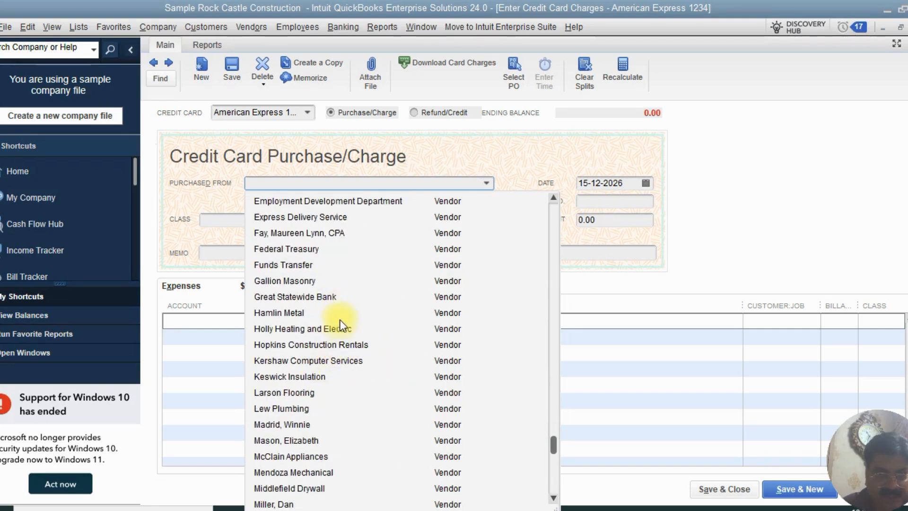
scroll(336, 324, down, 5)
scroll(364, 420, down, 2)
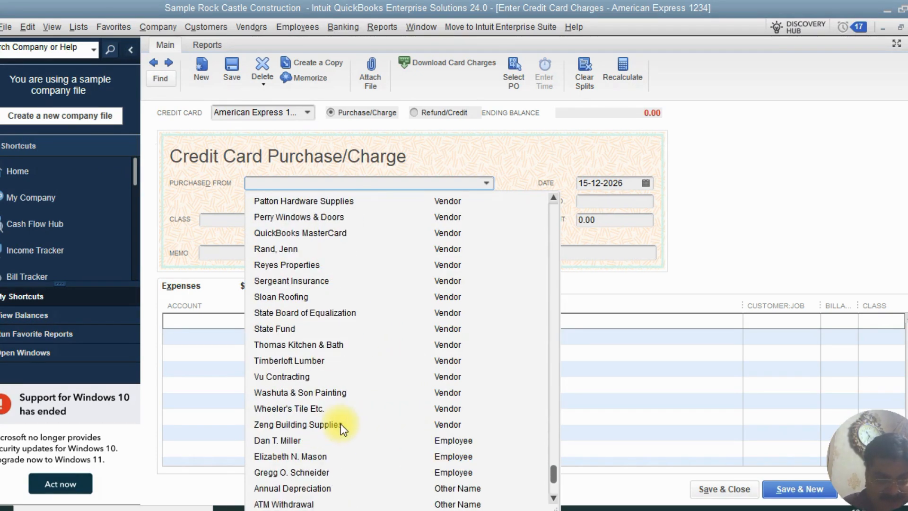
scroll(340, 425, down, 2)
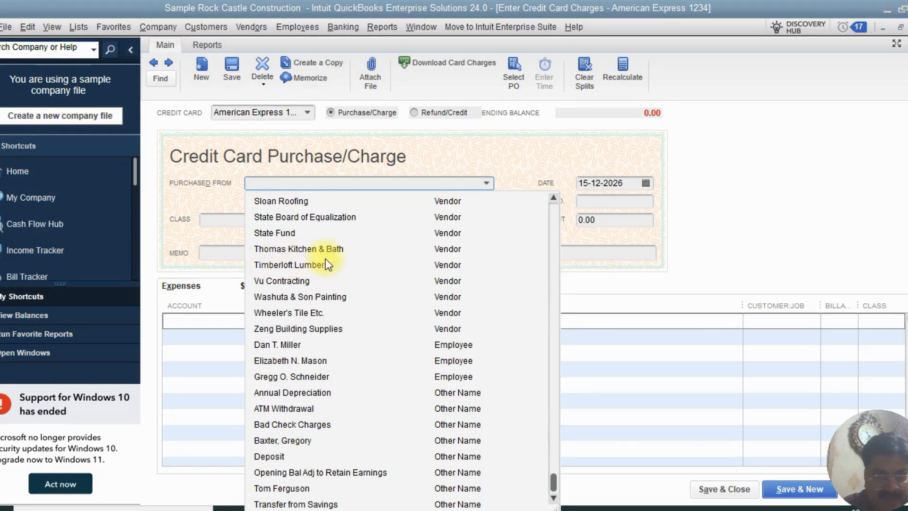
click(304, 250)
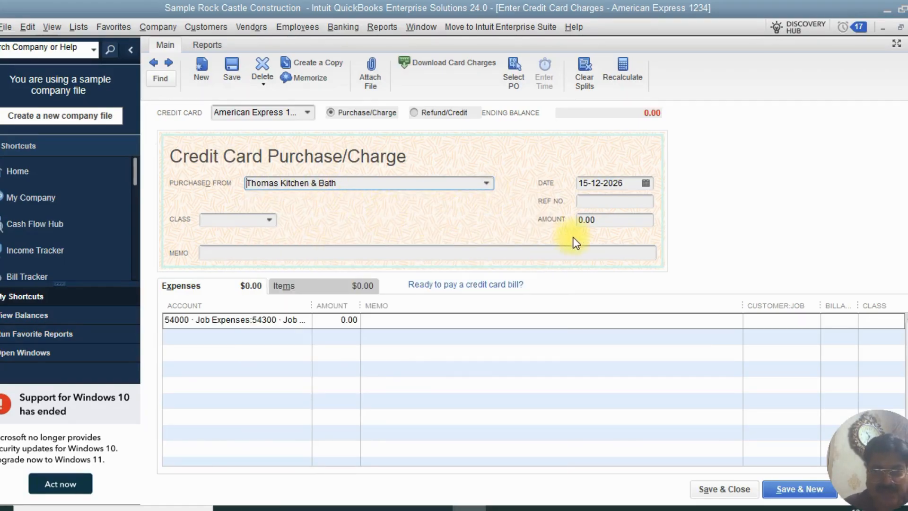
Set the credit card charge date to 17-10-2025.
click(580, 220)
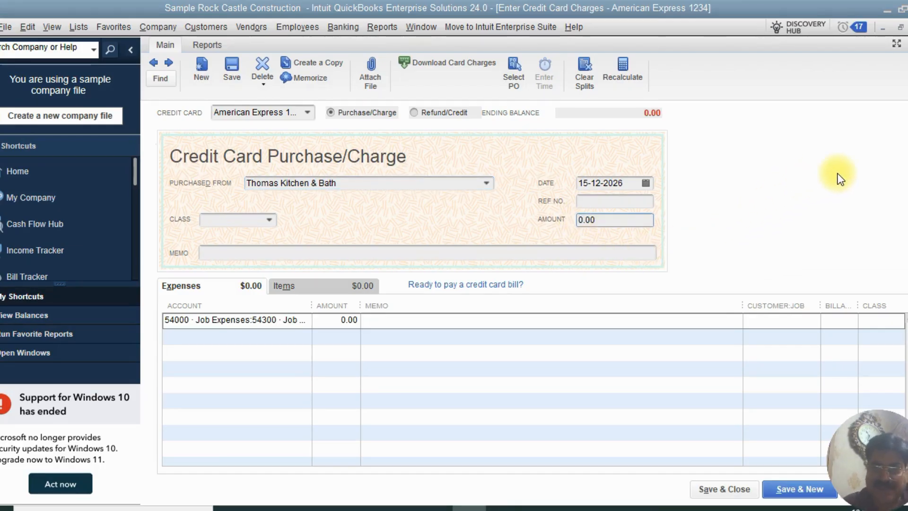
click(646, 183)
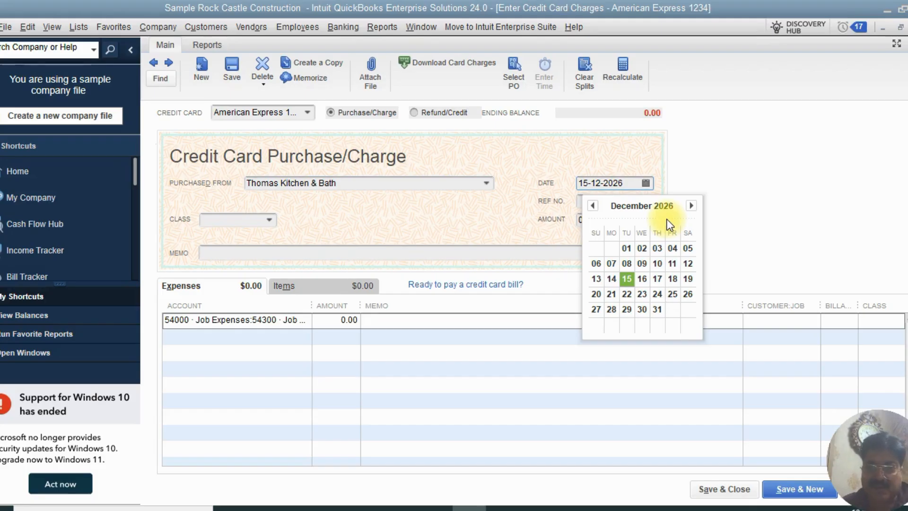
click(593, 206)
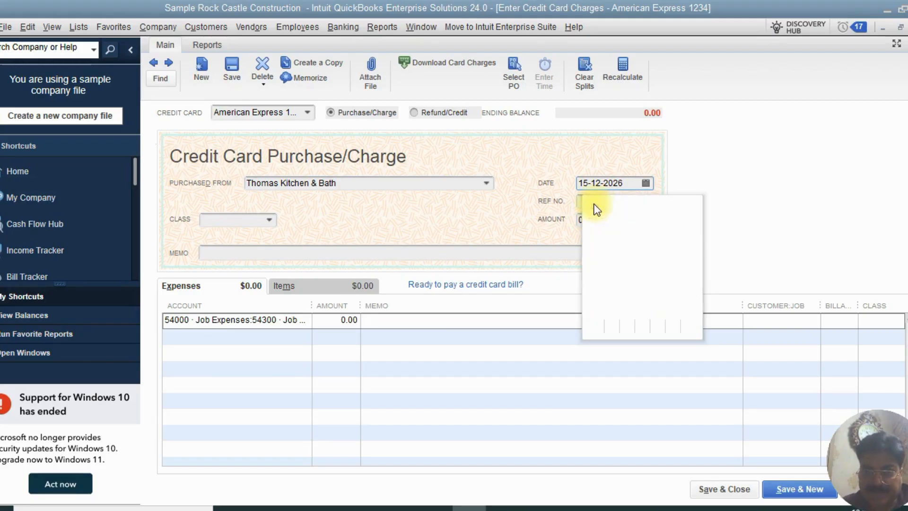
click(593, 205)
click(593, 205)
click(593, 205)
click(593, 206)
click(592, 205)
click(593, 205)
click(593, 205)
click(593, 206)
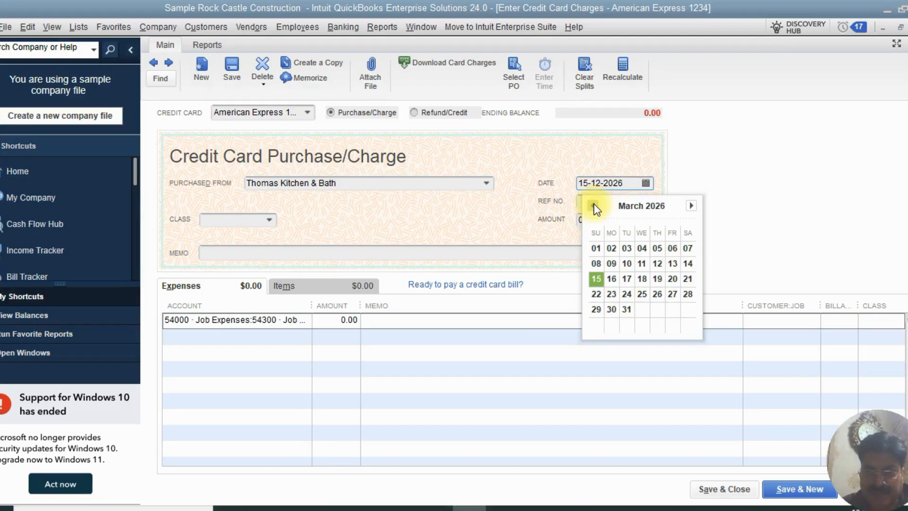
click(593, 205)
click(593, 205)
click(593, 206)
click(593, 205)
click(592, 205)
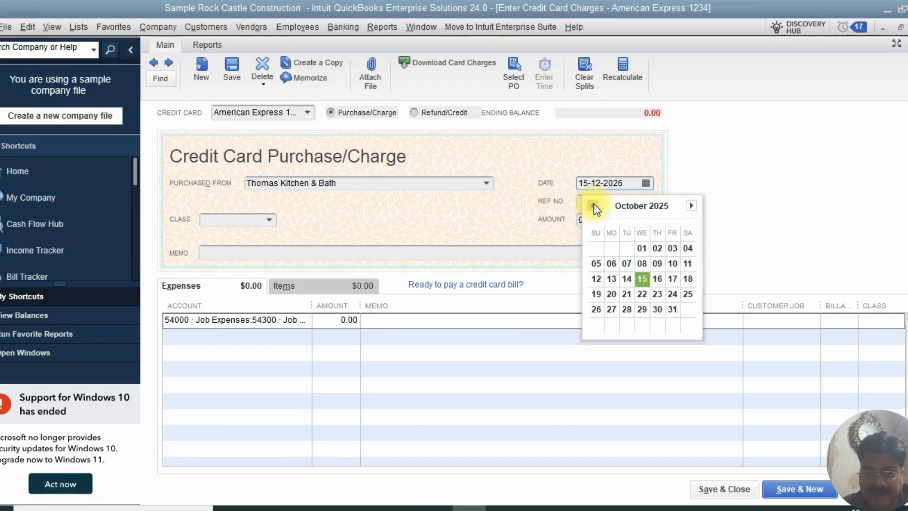
click(672, 279)
Set the charge amount to 100.00, leaving the reference number, class and memo blank.
click(643, 202)
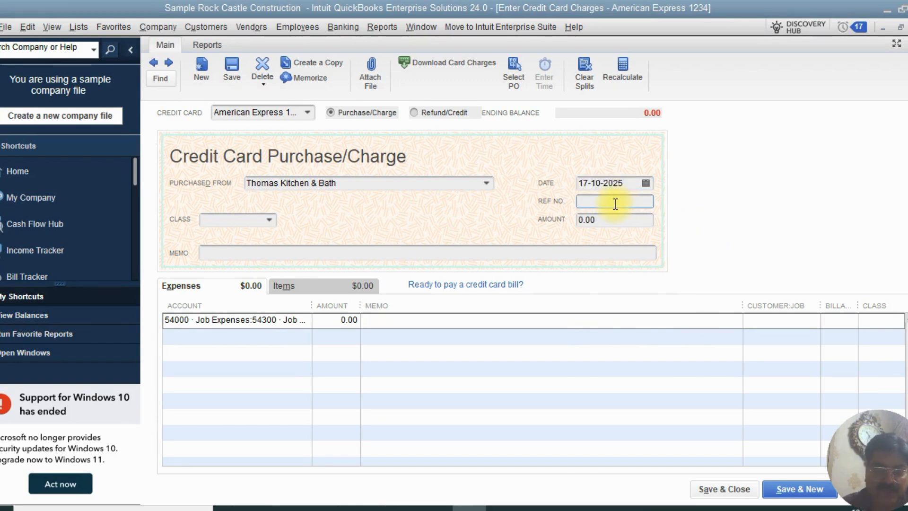
click(580, 220)
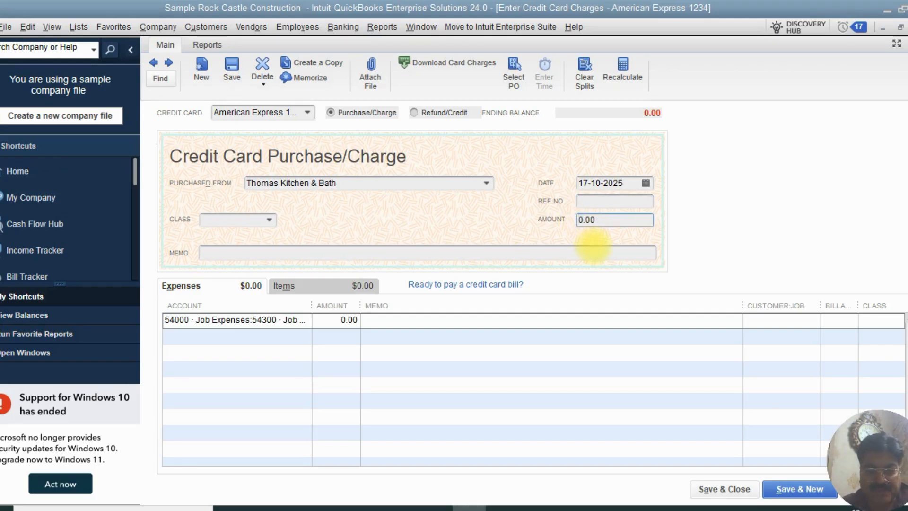
text(10)
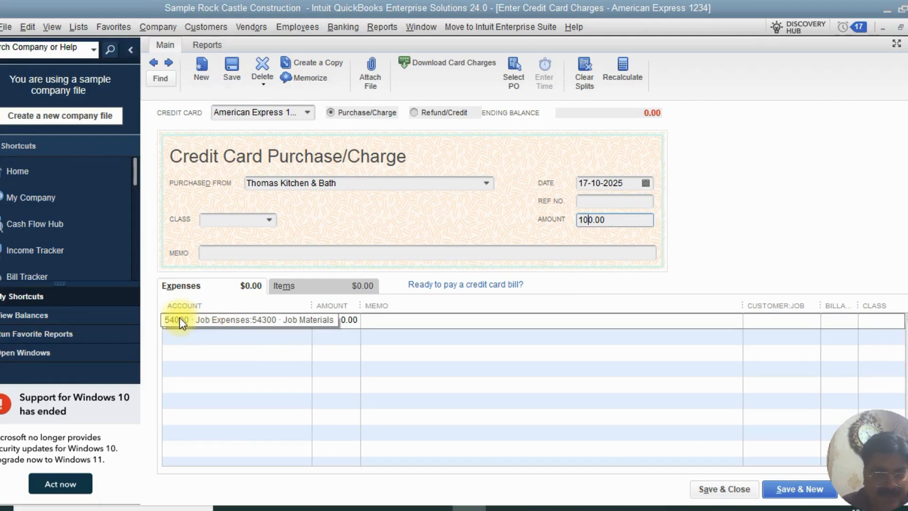
click(268, 220)
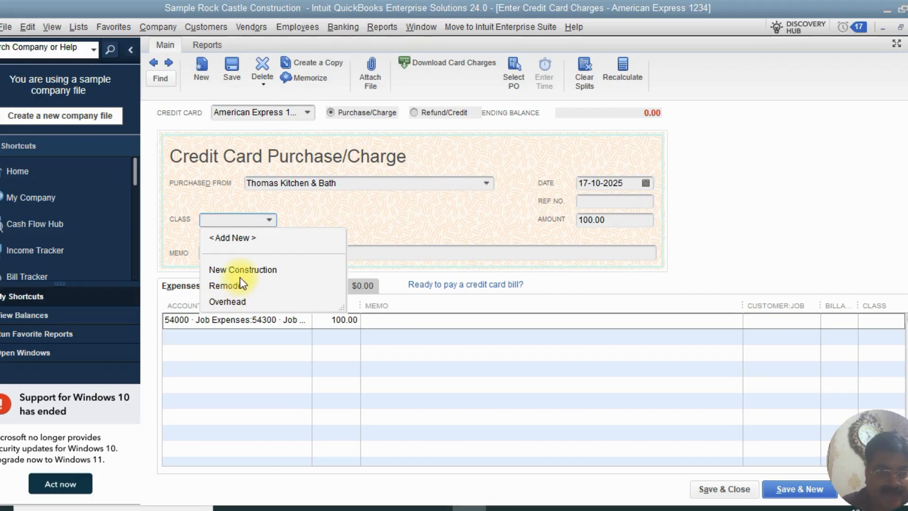
click(404, 217)
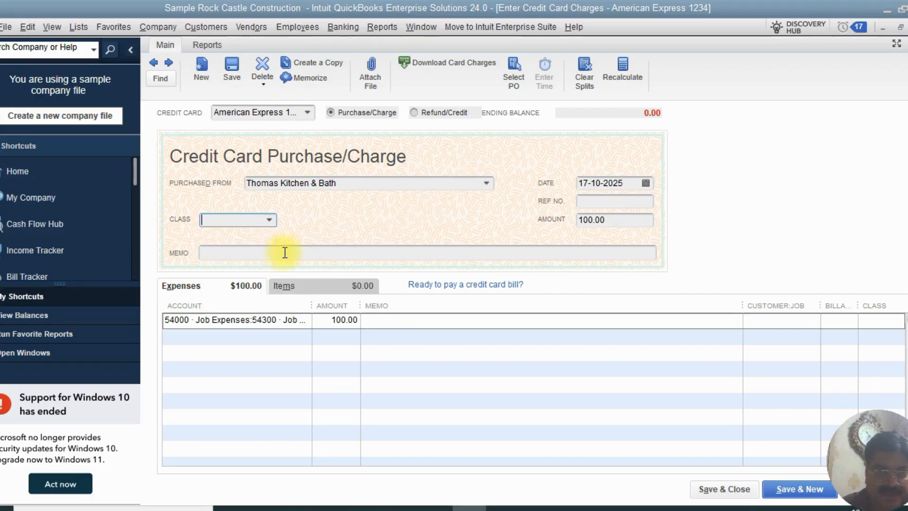
click(285, 253)
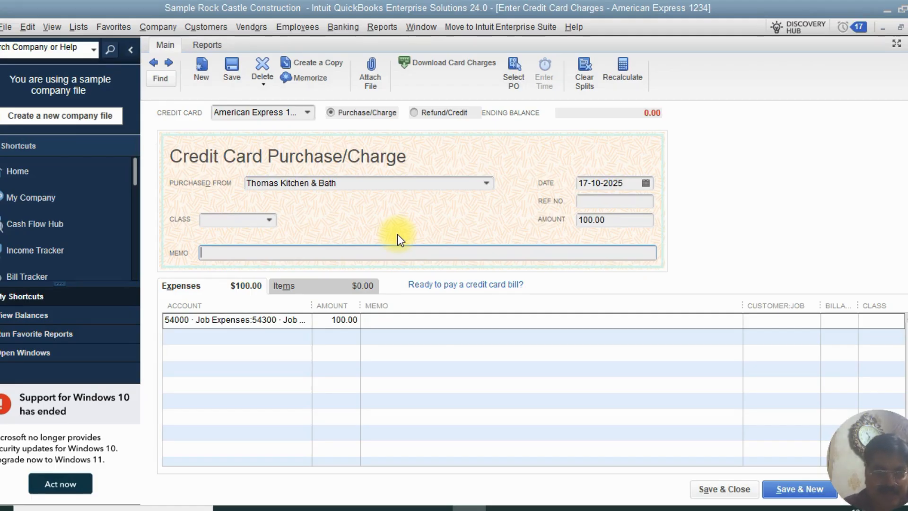
Change the first expense line's account to 69000 · Miscellaneous, with its memo left blank.
click(211, 324)
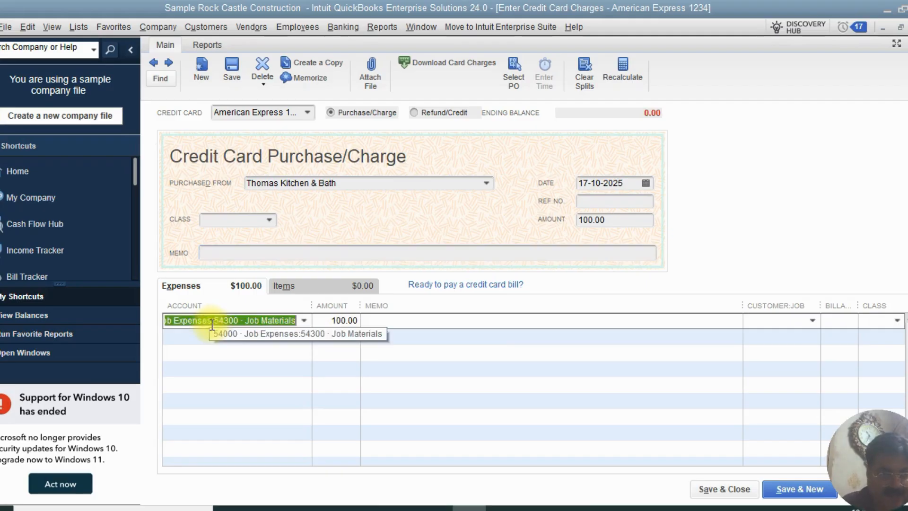
click(304, 321)
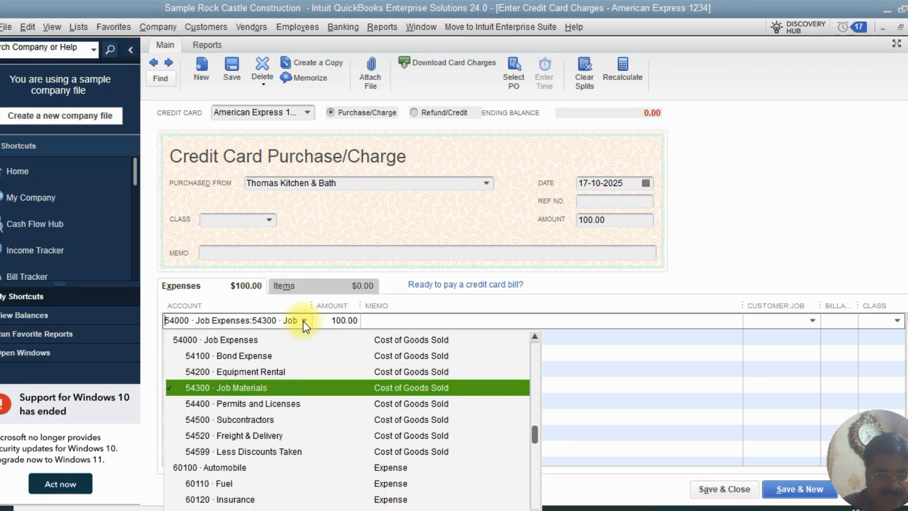
scroll(330, 453, down, 3)
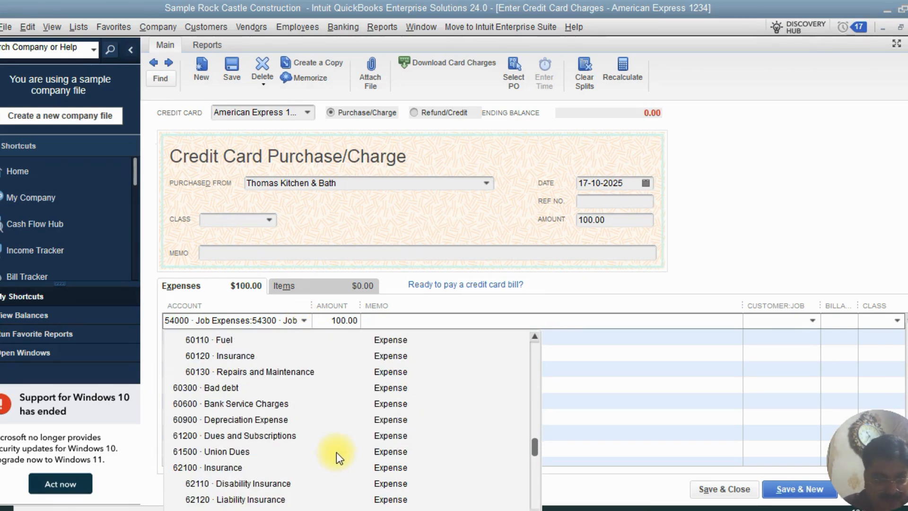
scroll(336, 452, down, 4)
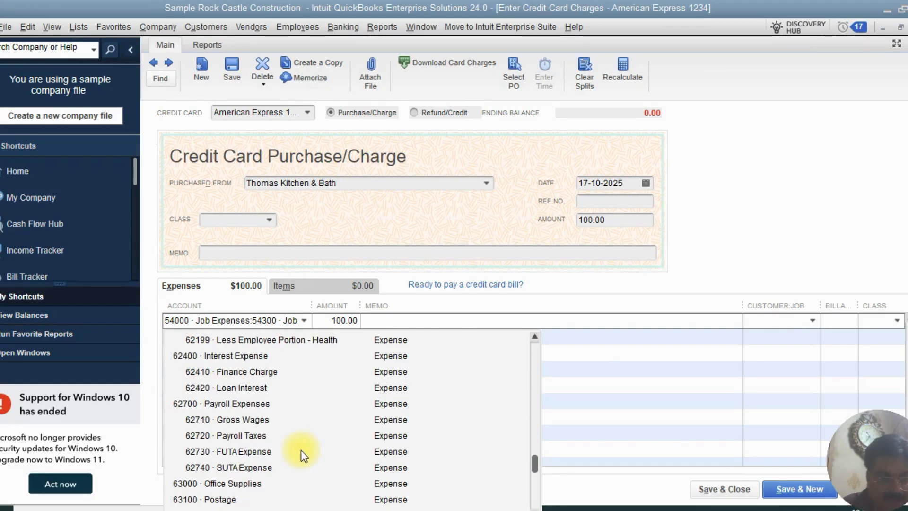
scroll(300, 450, down, 2)
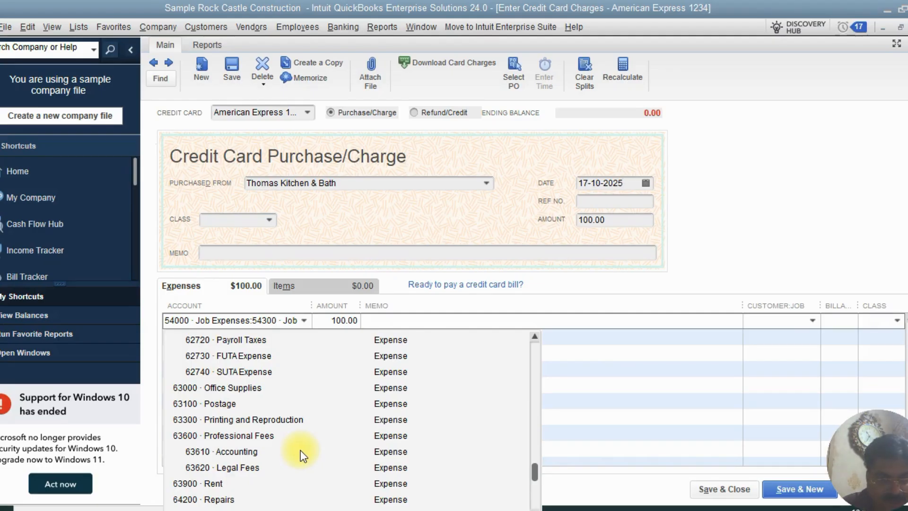
scroll(299, 450, down, 2)
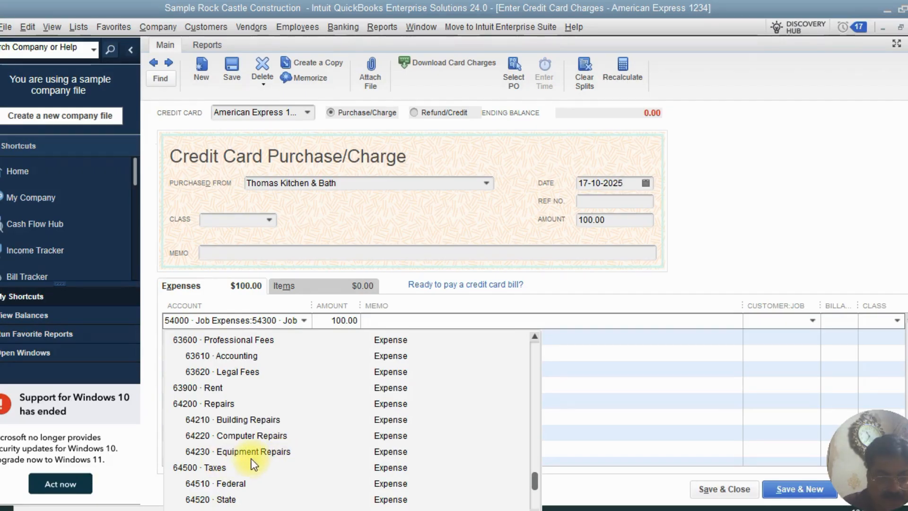
scroll(228, 453, down, 1)
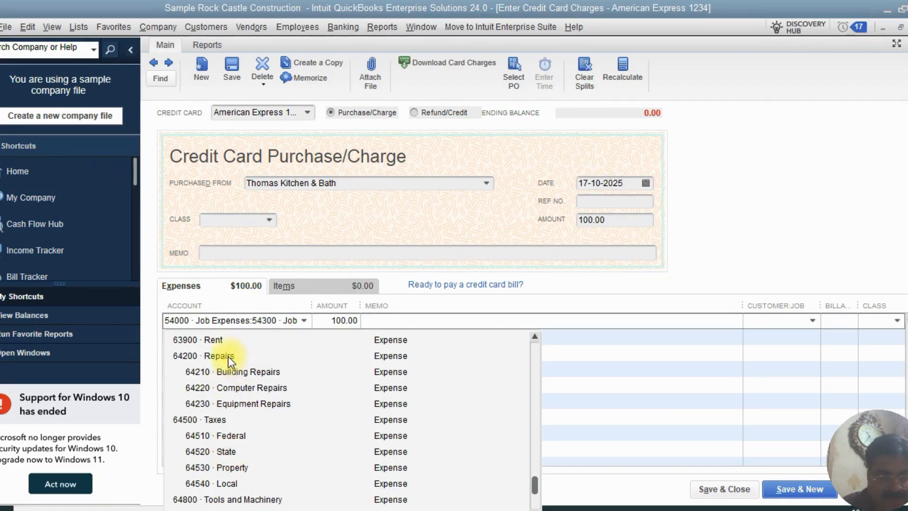
scroll(265, 422, down, 1)
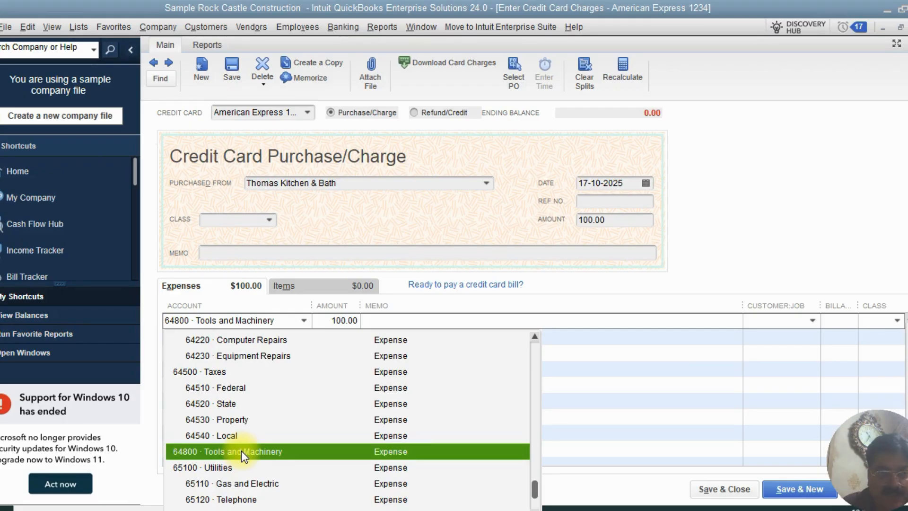
scroll(302, 483, down, 2)
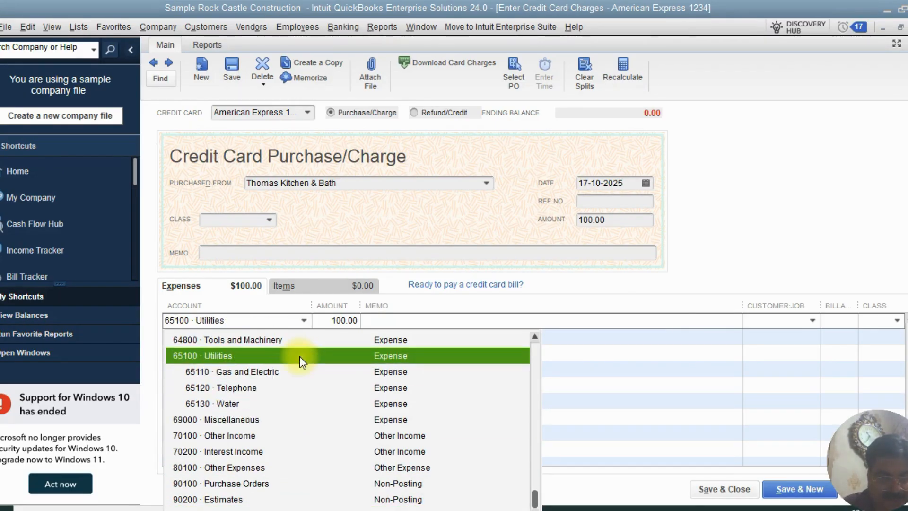
click(277, 424)
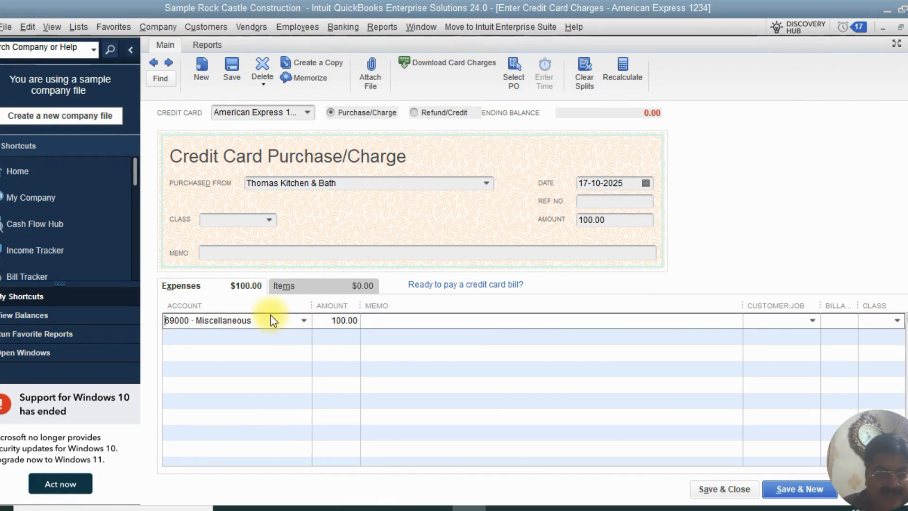
click(329, 321)
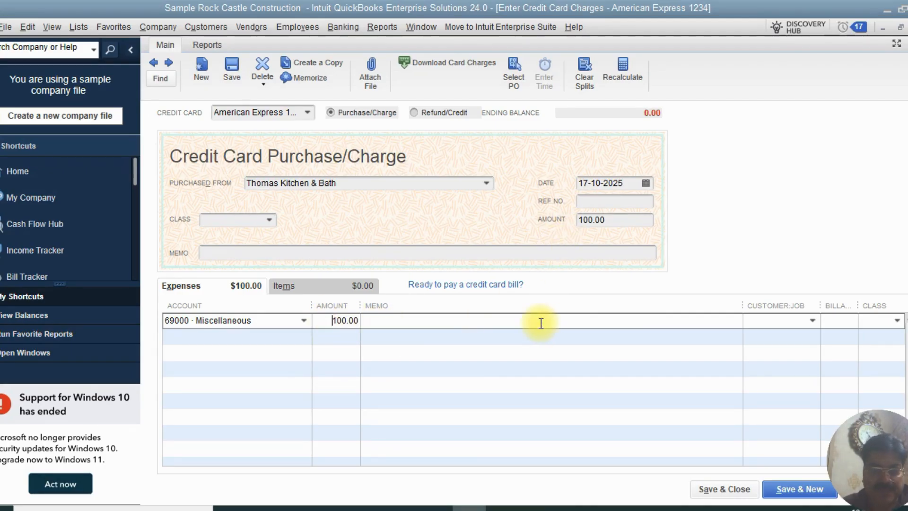
click(307, 248)
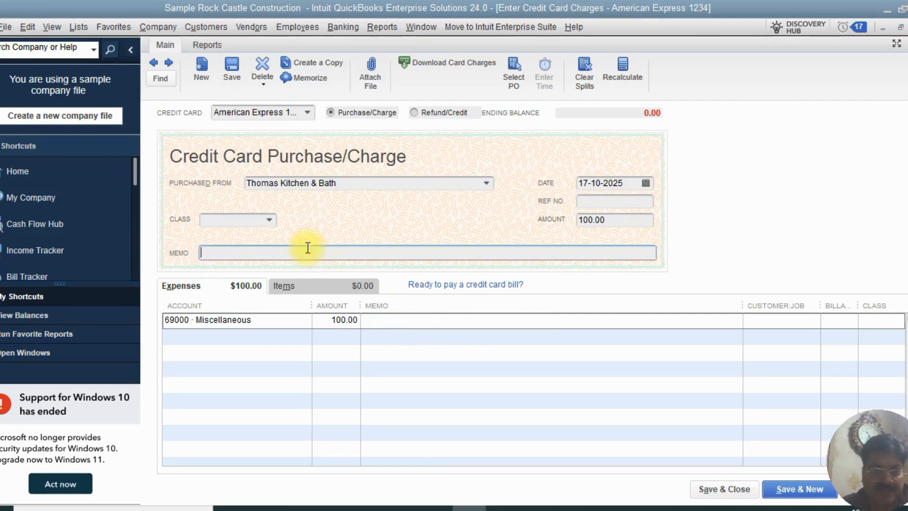
click(417, 321)
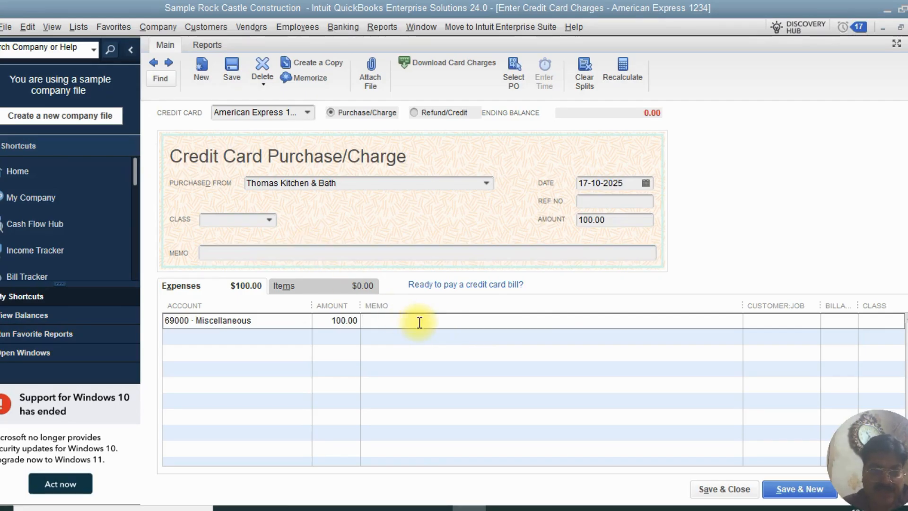
Assign the Miscellaneous expense line to an existing customer, keep it billable, and leave its class blank.
click(795, 324)
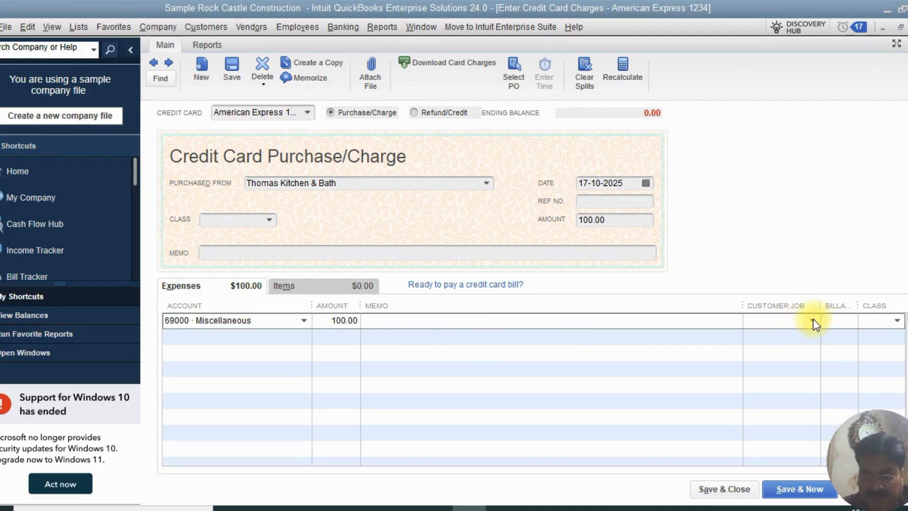
click(813, 321)
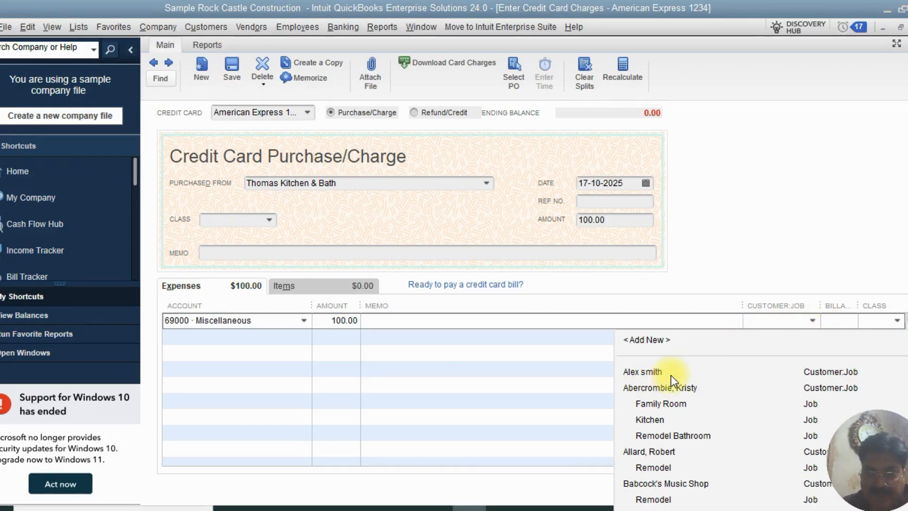
click(666, 450)
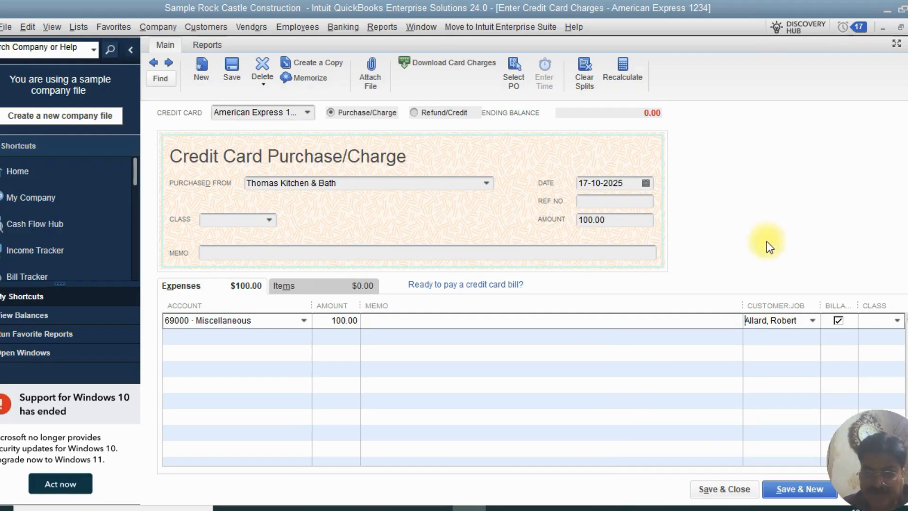
click(838, 321)
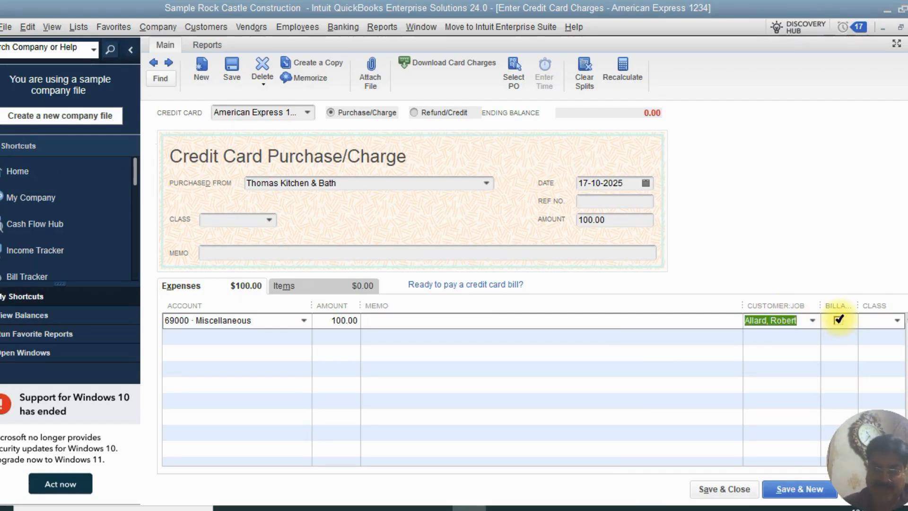
click(865, 321)
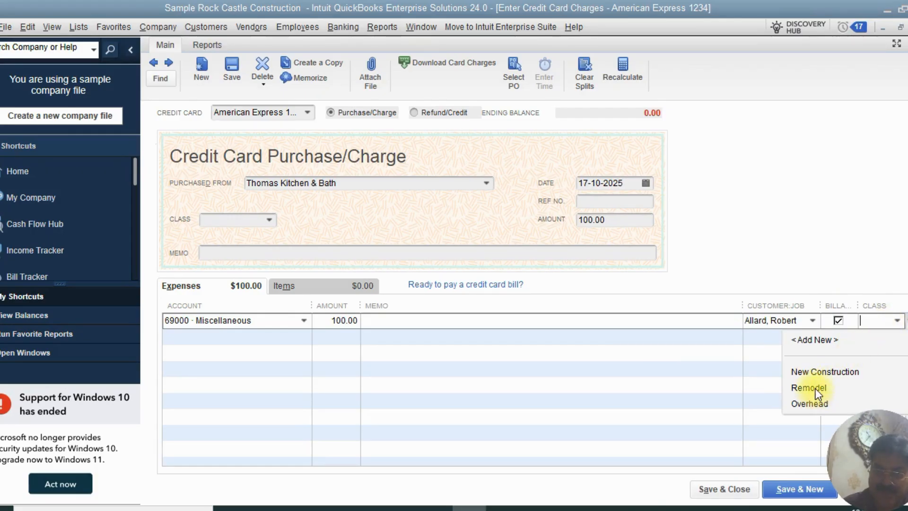
click(765, 241)
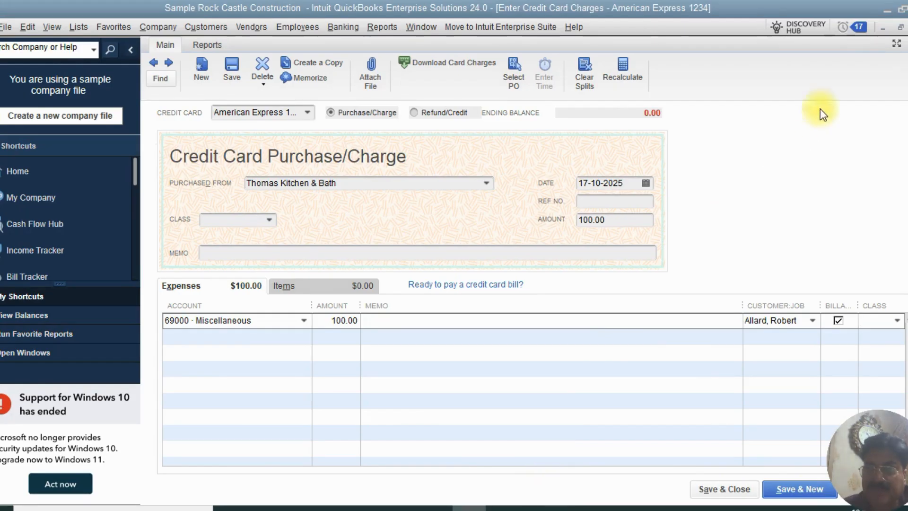
click(894, 45)
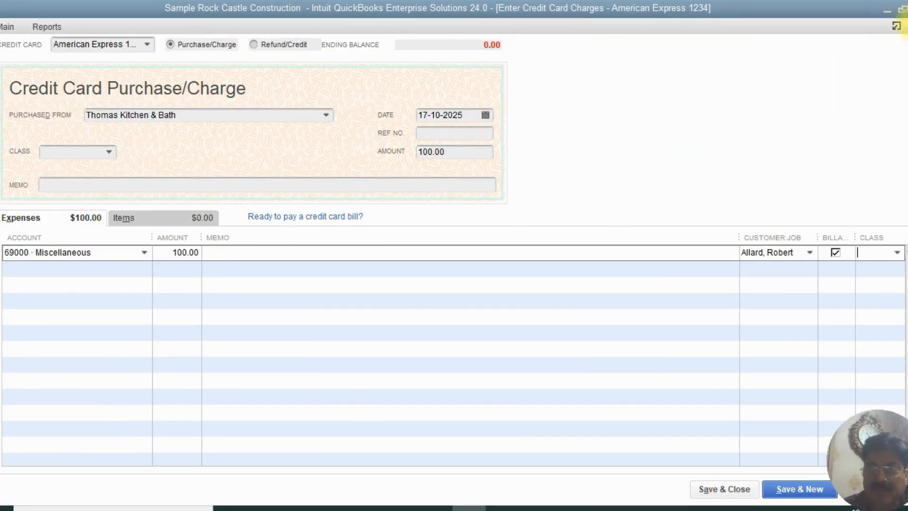
click(907, 26)
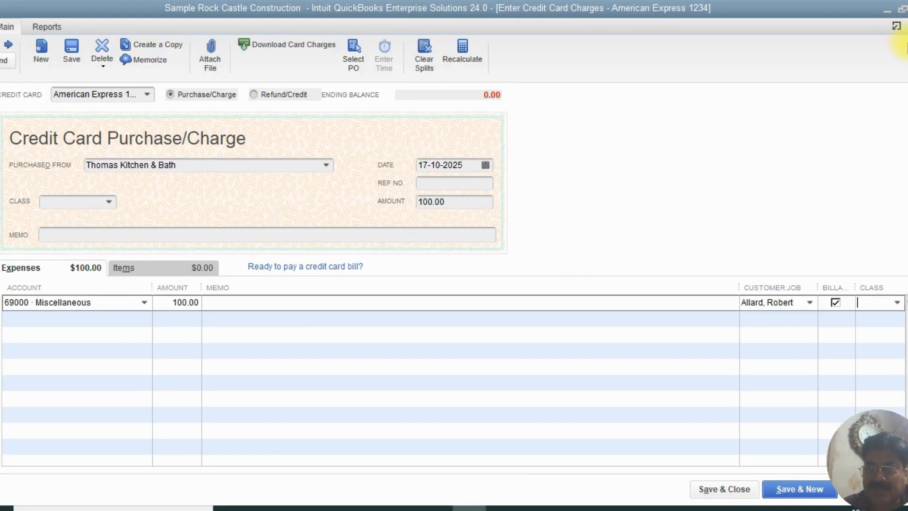
click(897, 27)
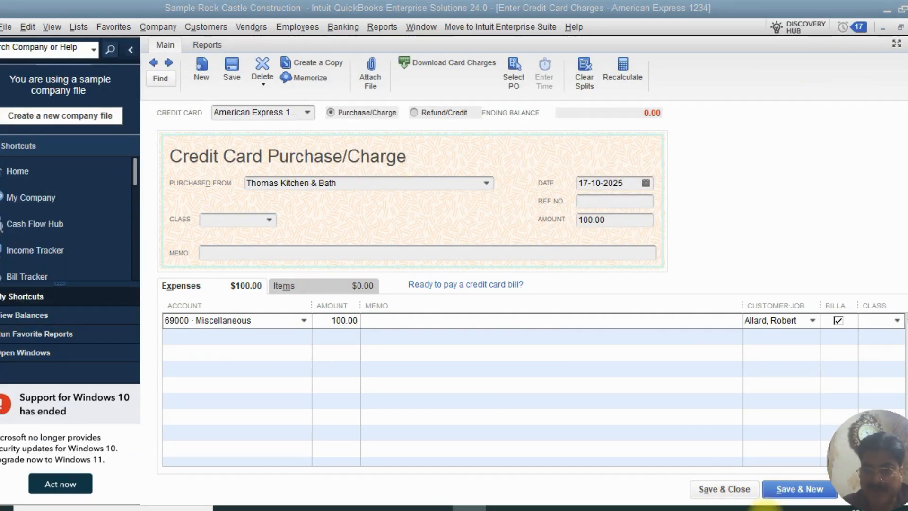
Save the credit card charge and close the blank charge form to return to the Chart of Accounts.
click(780, 492)
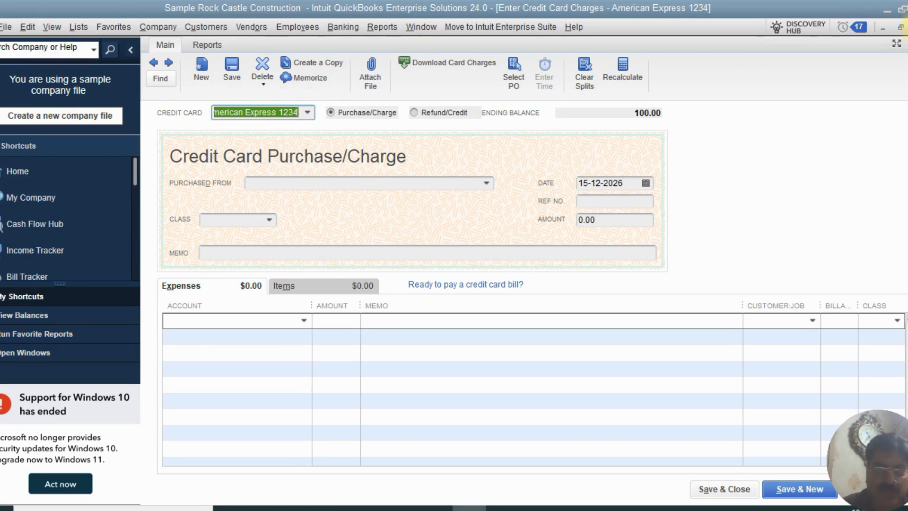
click(907, 28)
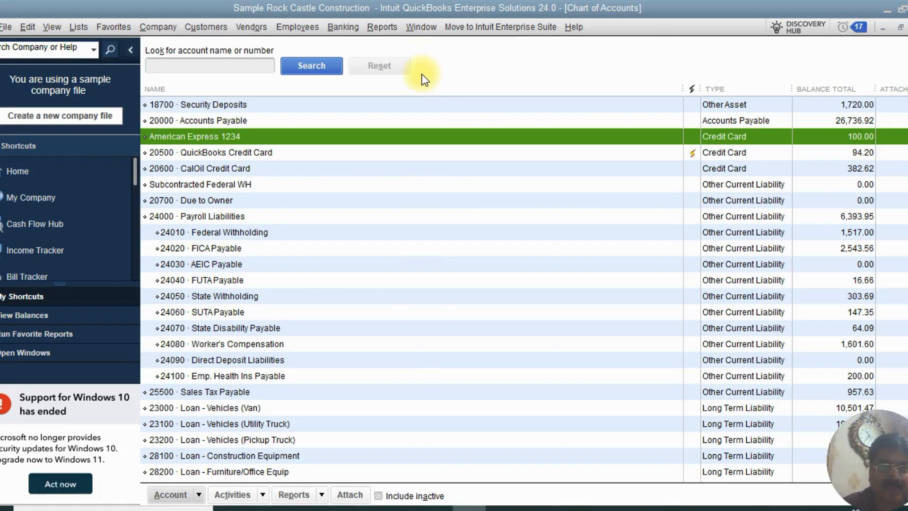
Start a credit card reconciliation for the American Express account.
click(342, 27)
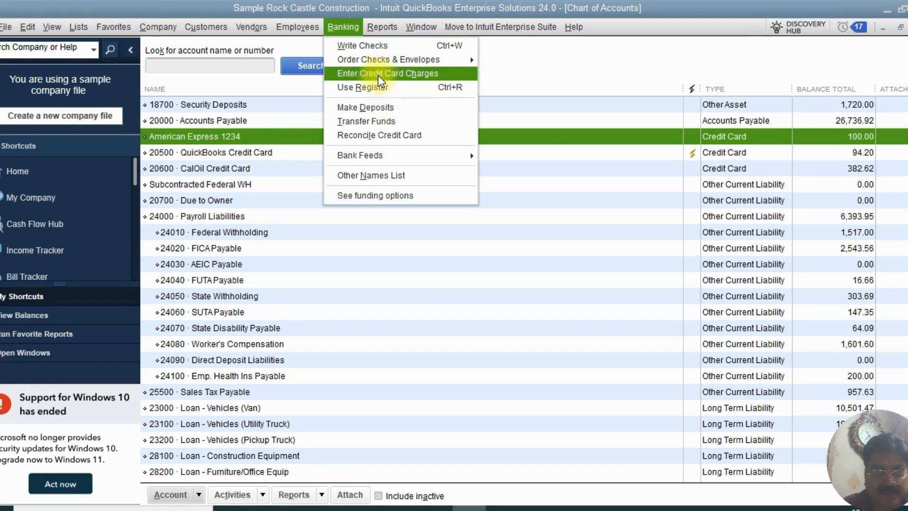
click(372, 135)
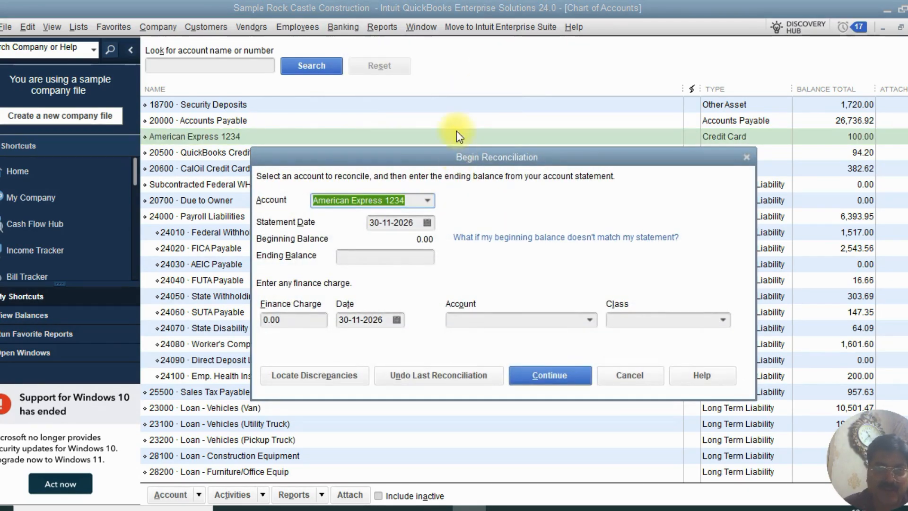
drag(457, 157, 456, 89)
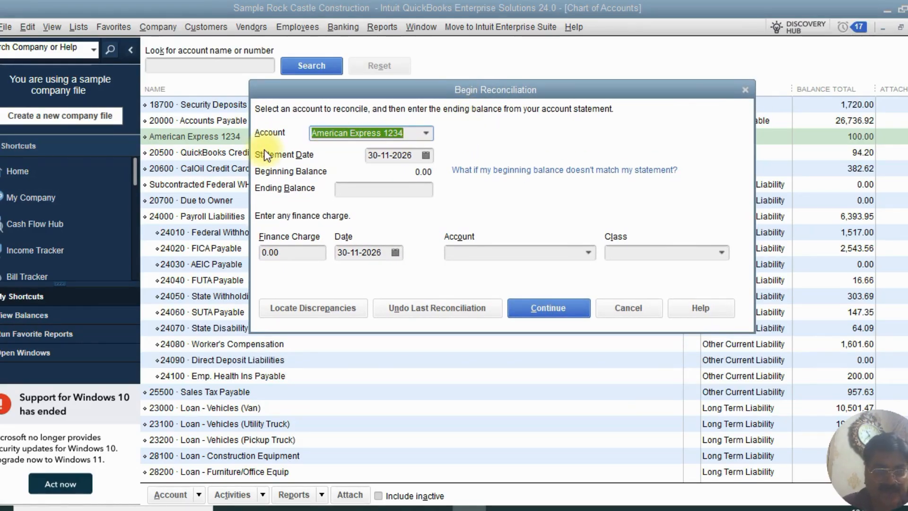
click(426, 133)
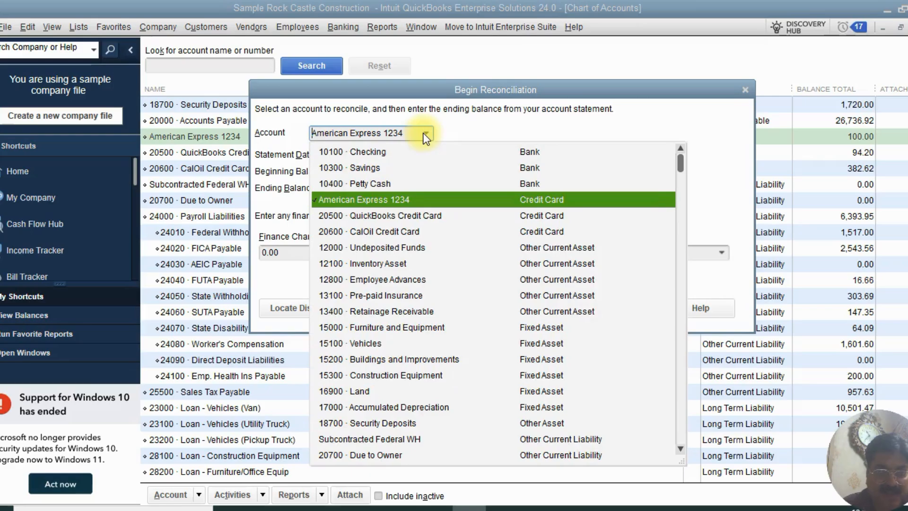
click(385, 197)
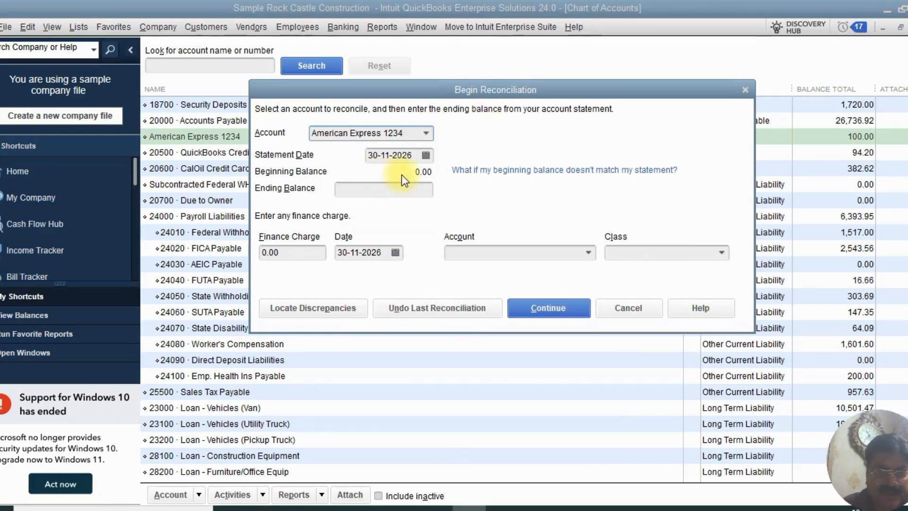
Check the October 2026 calendar for the statement date, and choose 30-11-2026.
click(424, 156)
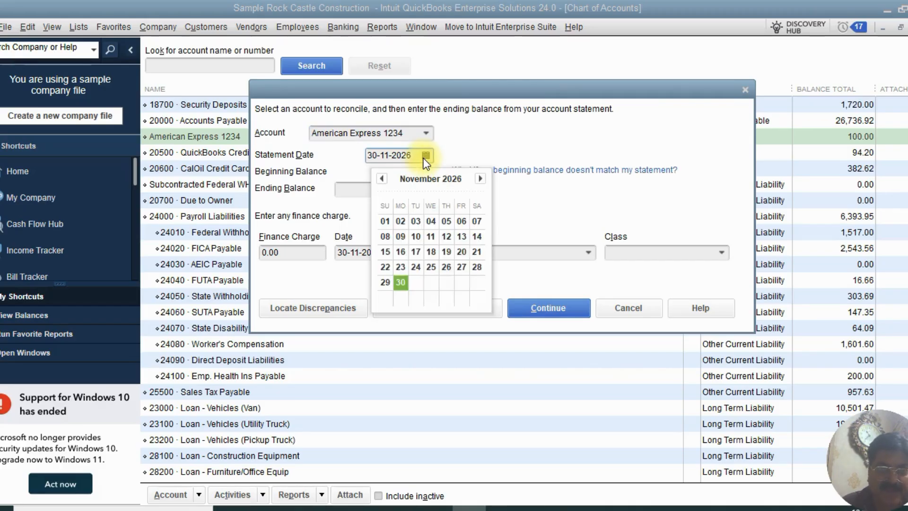
click(381, 178)
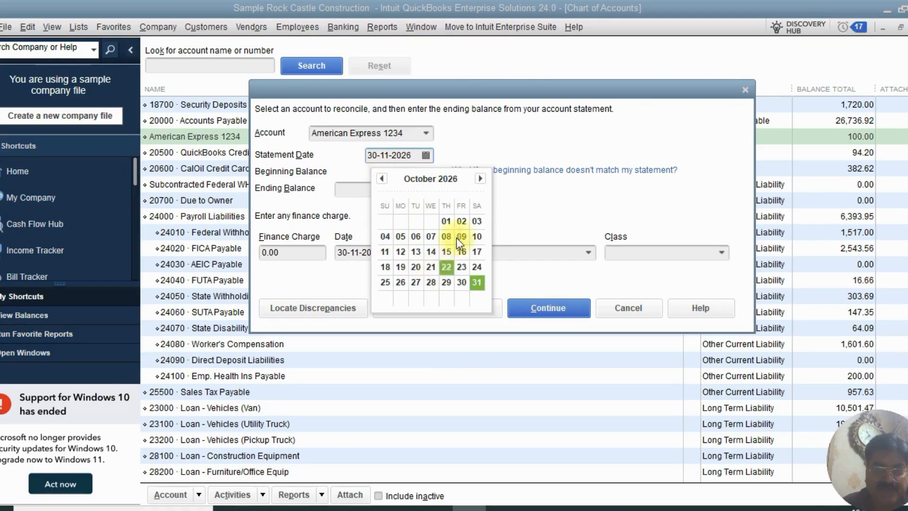
click(480, 178)
click(402, 282)
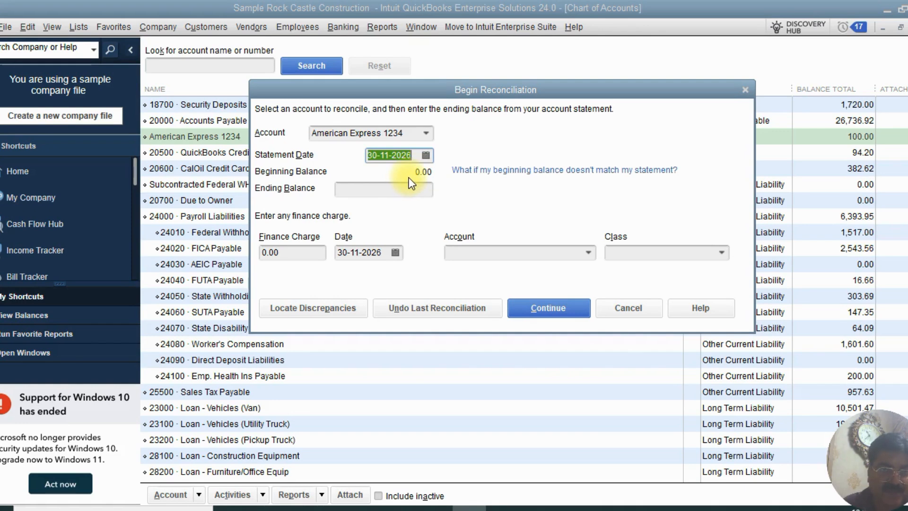
Set the statement's ending balance to 500.
click(383, 193)
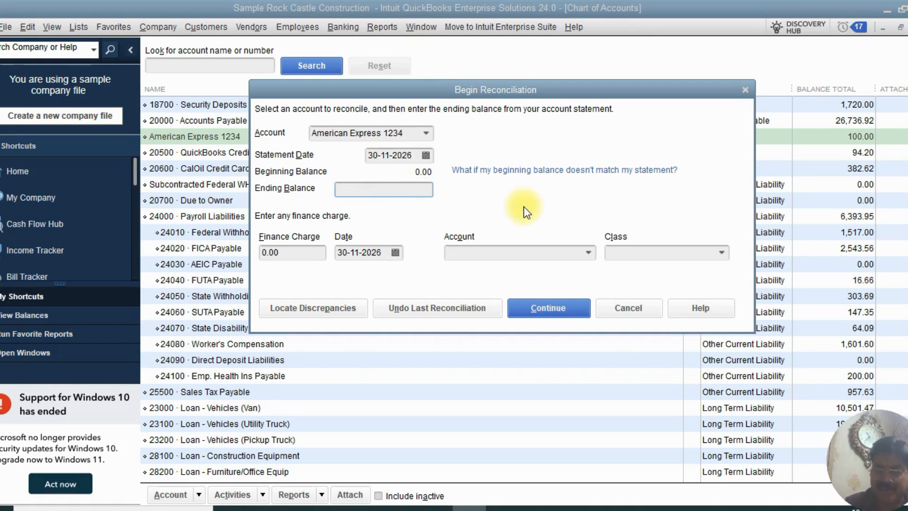
text(1)
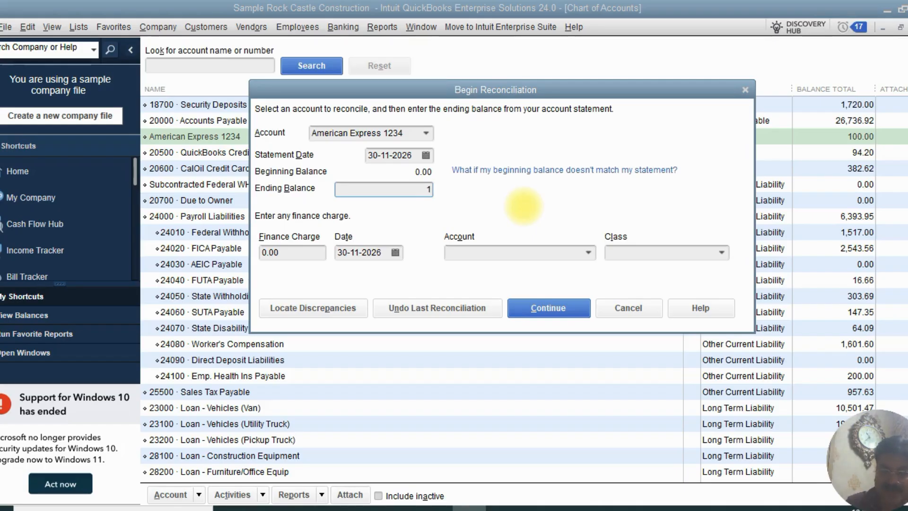
text(00)
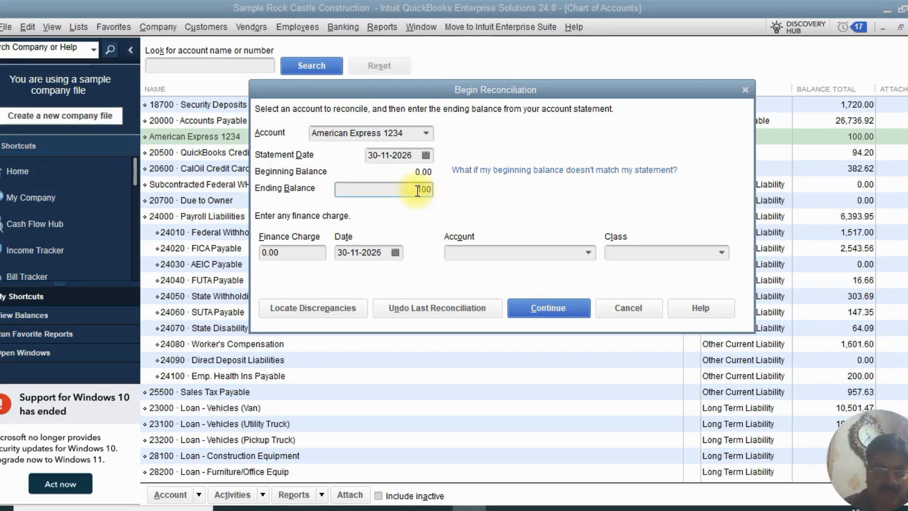
double_click(418, 190)
text(500)
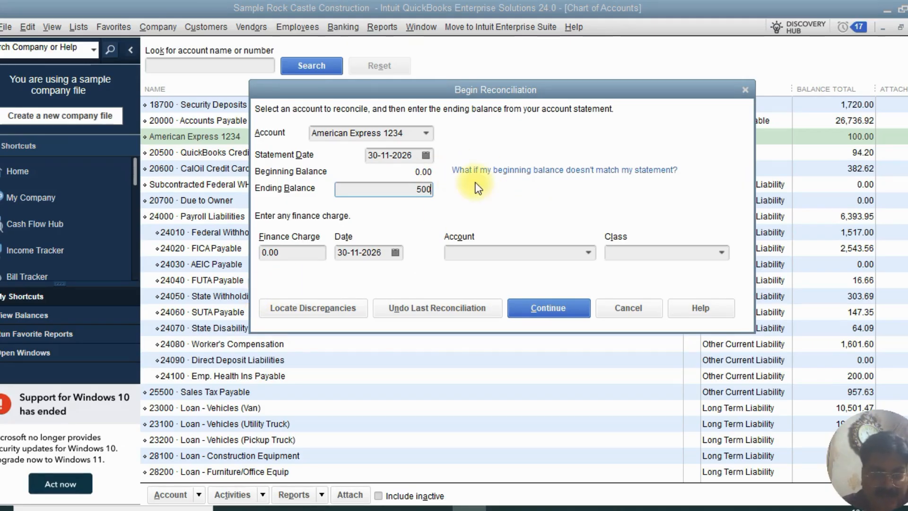
Leave the finance charge at 0.00 with no account or class, and continue to the list of transactions to reconcile.
click(294, 252)
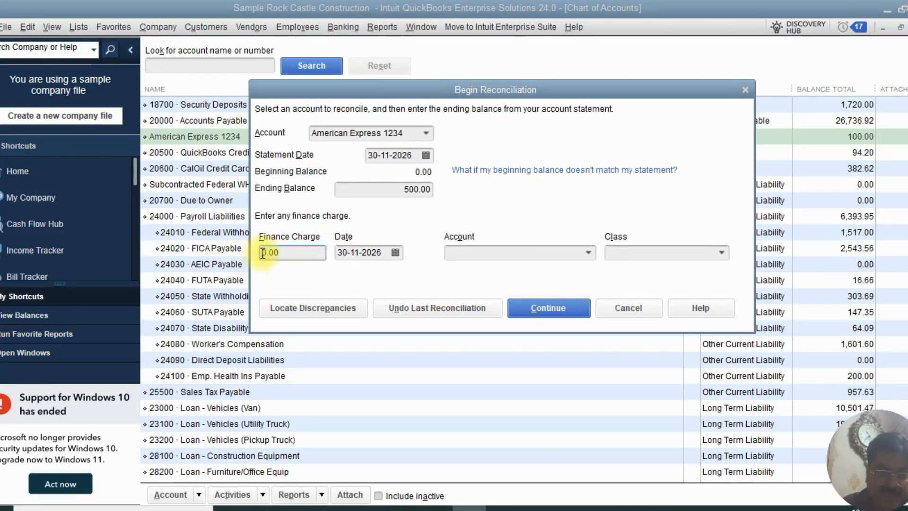
click(588, 253)
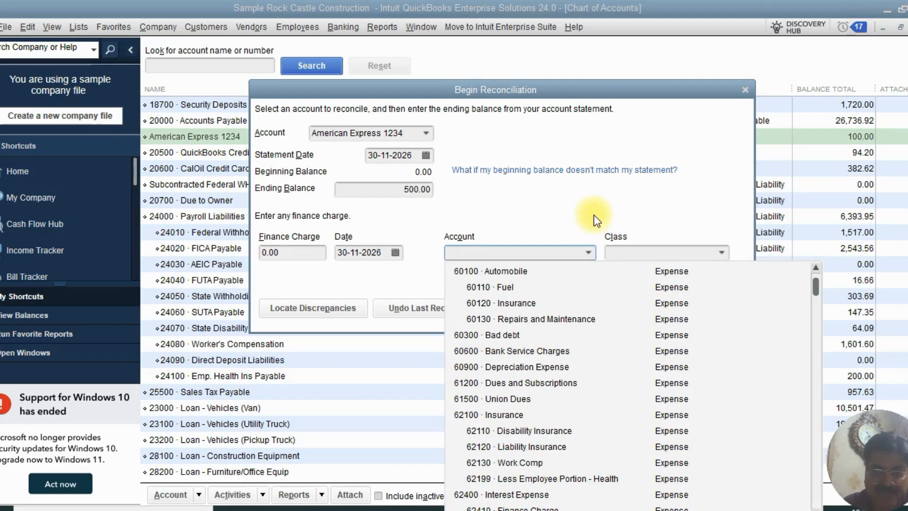
click(595, 218)
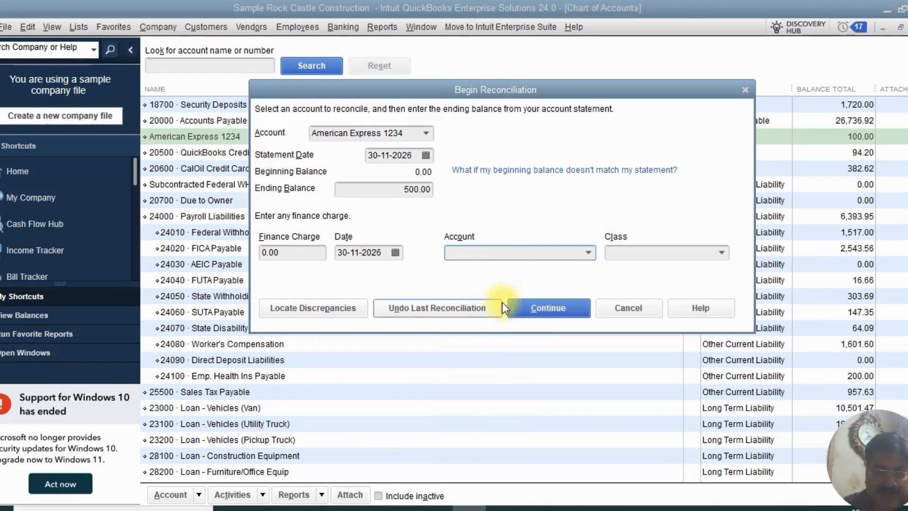
click(549, 309)
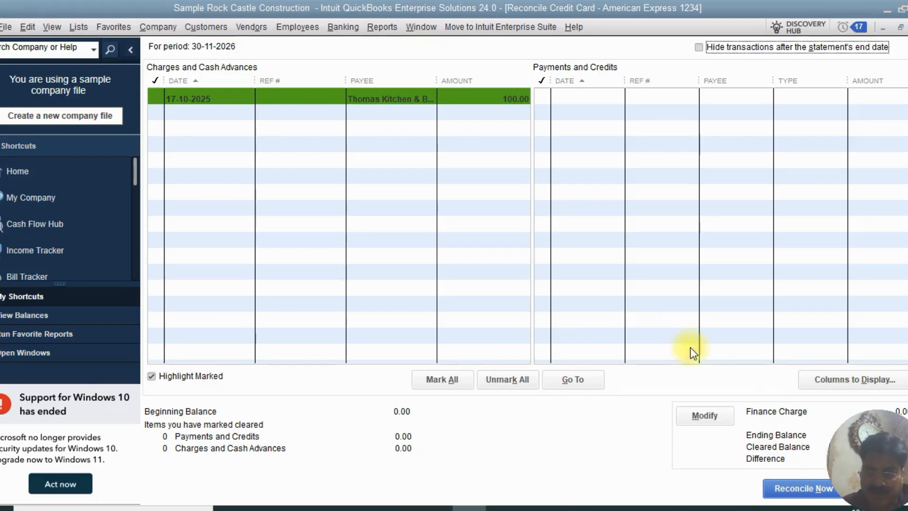
Mark the 100.00 Thomas Kitchen & Bath charge as cleared to check the reconciliation difference, and unmark it again.
click(154, 98)
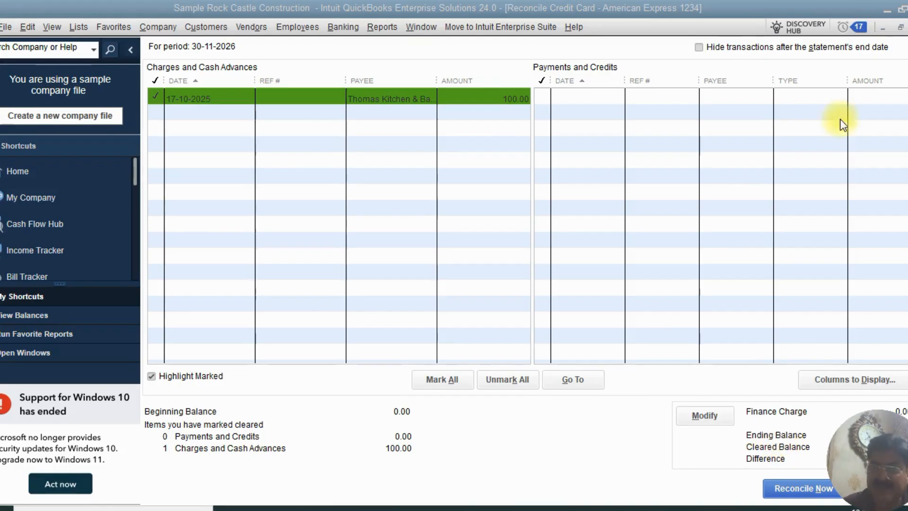
click(901, 27)
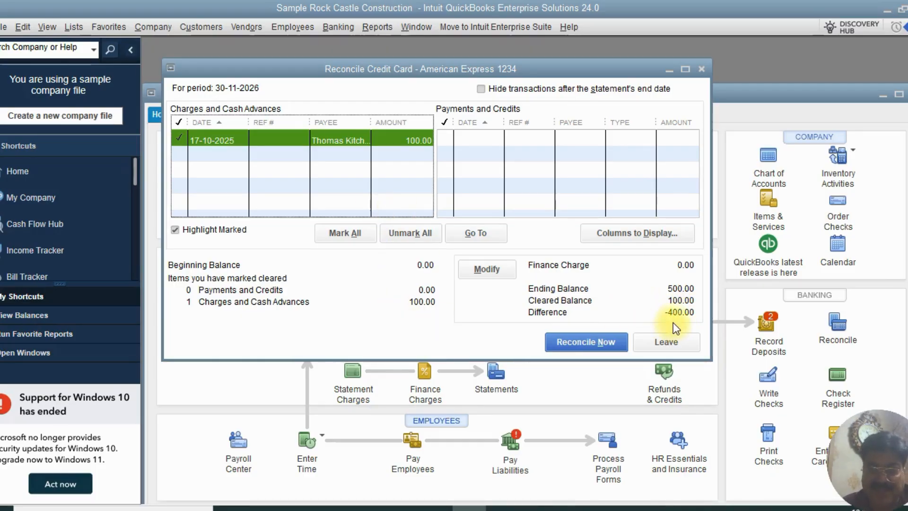
click(447, 145)
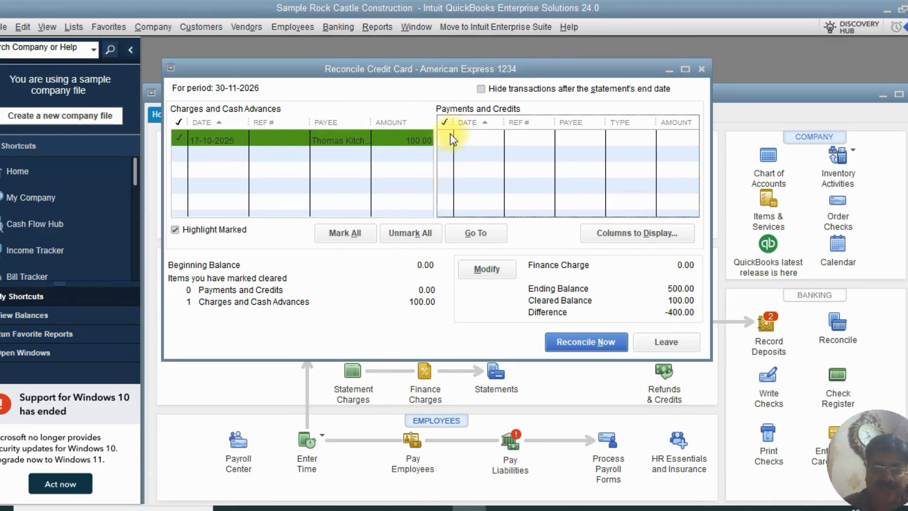
click(217, 143)
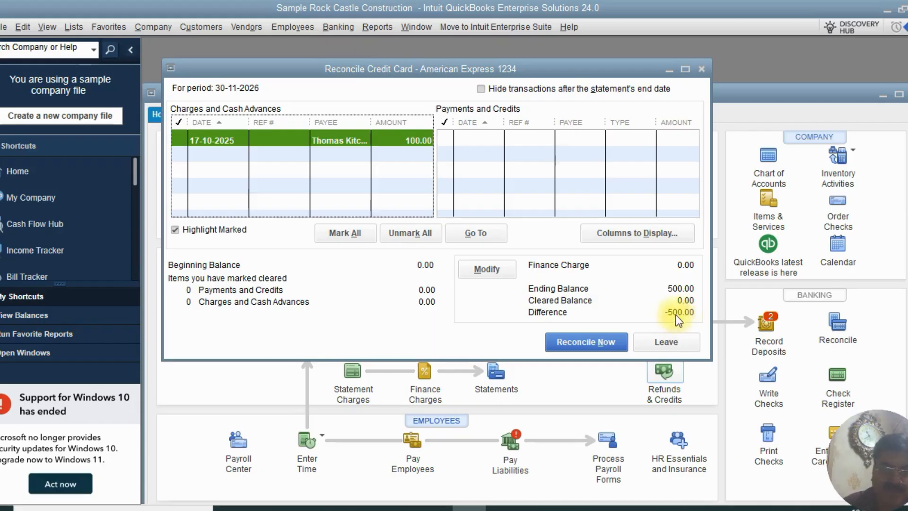
Leave the reconciliation without finalizing it, and close the Chart of Accounts to return to the Home page.
click(702, 71)
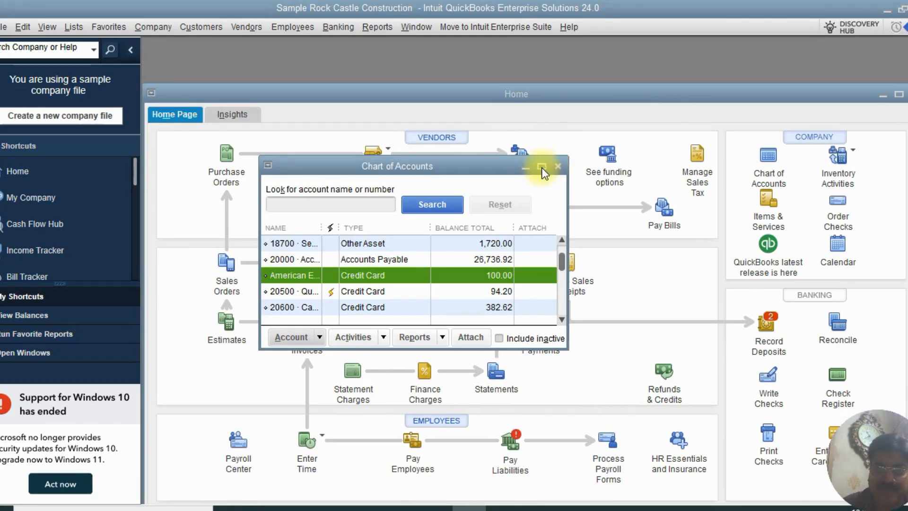
click(542, 167)
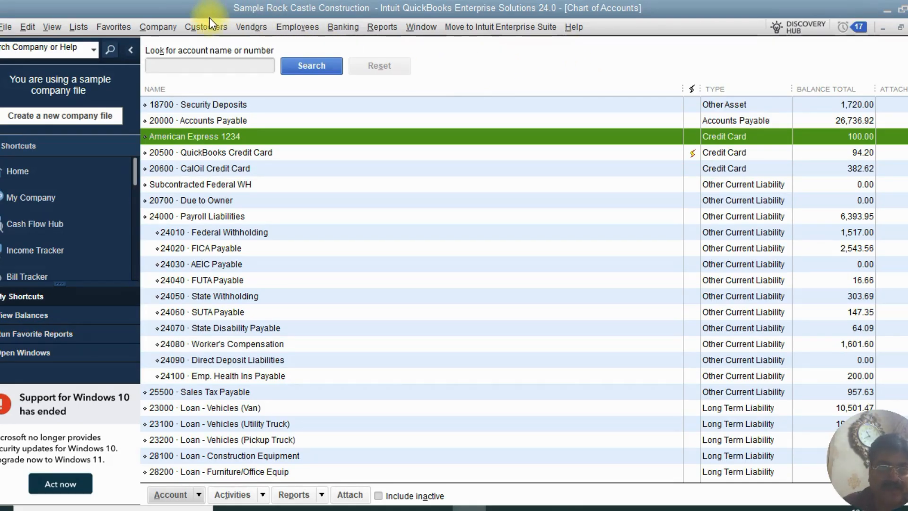
click(340, 27)
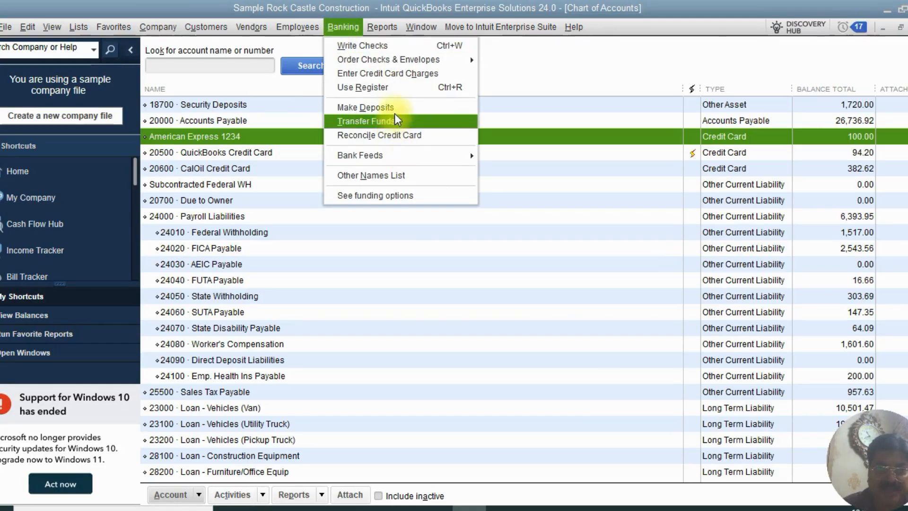
click(680, 86)
click(907, 27)
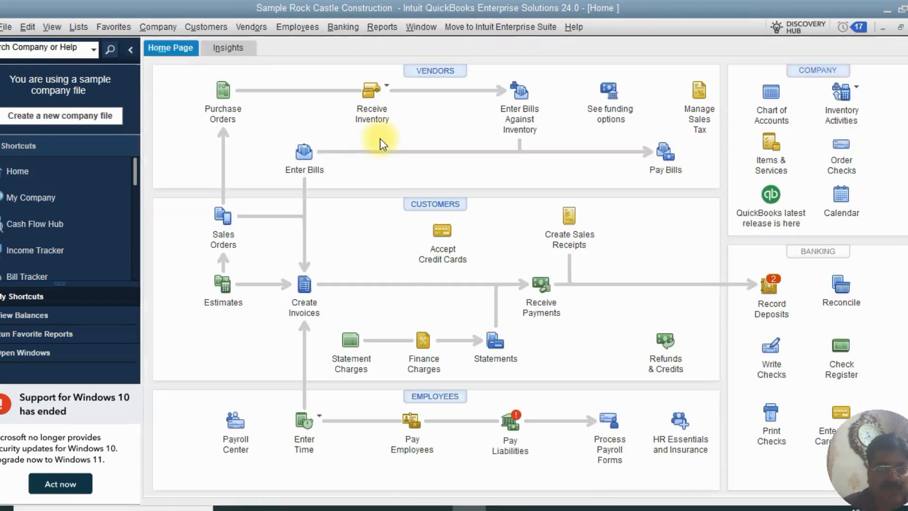